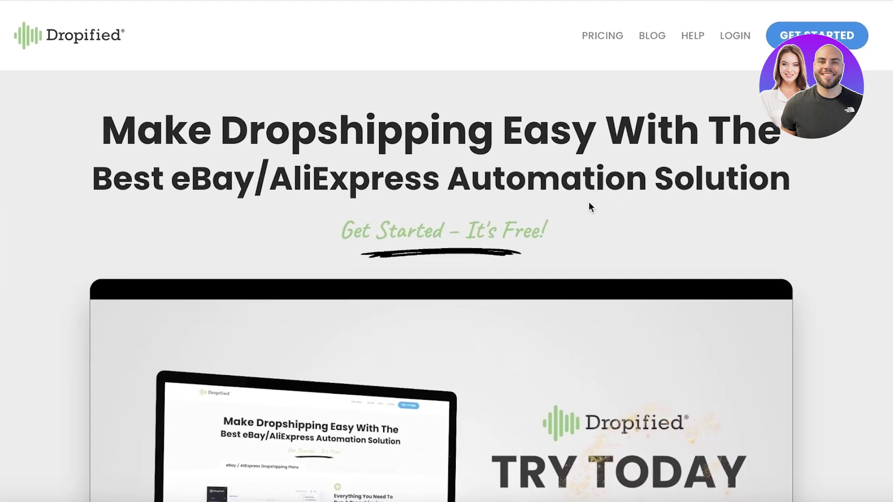
Step: Look through the Dropified homepage, including its integrations and the explanation of how dropshipping works
scroll(588, 201, "down", 5)
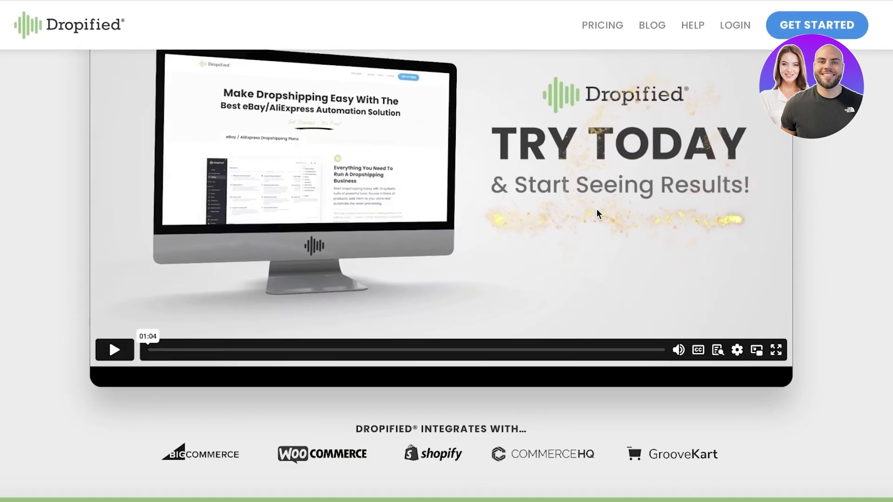
scroll(601, 225, "down", 5)
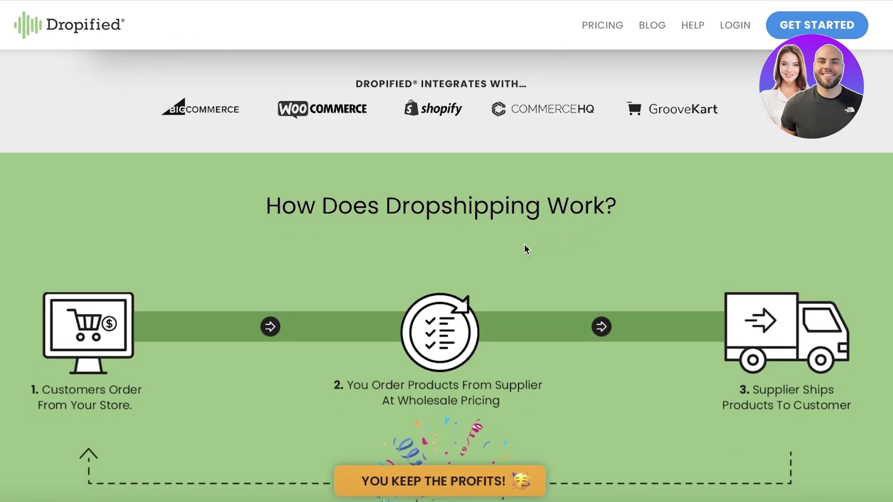
scroll(525, 244, "down", 2)
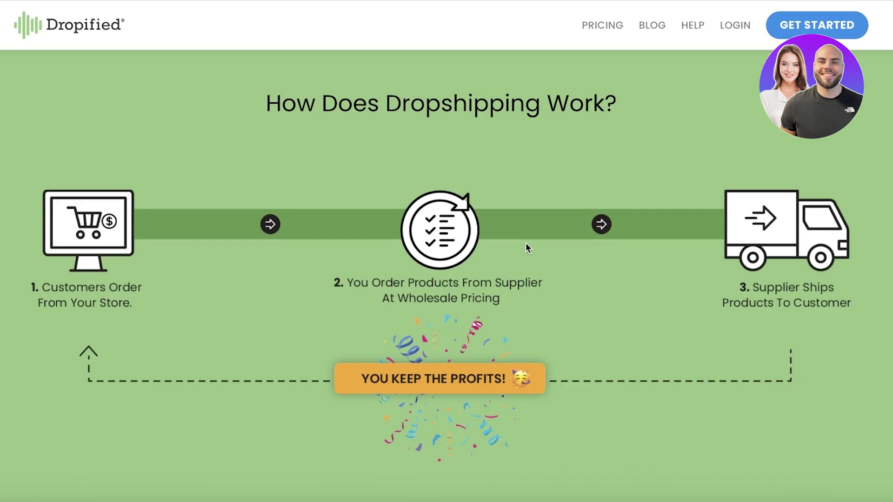
scroll(97, 303, "up", 1)
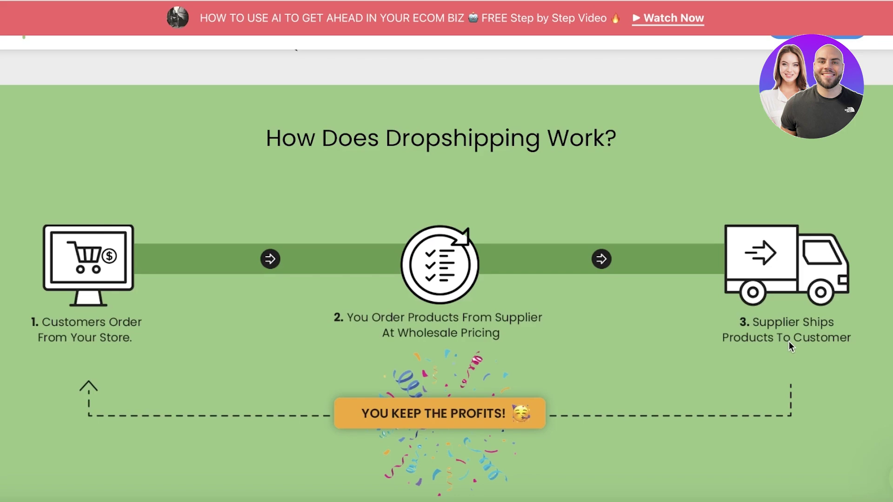
scroll(789, 348, "down", 3)
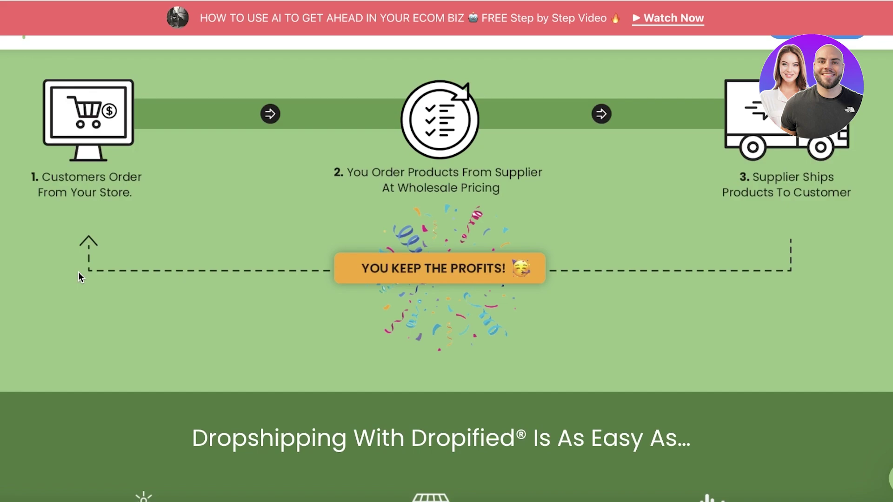
scroll(258, 425, "up", 20)
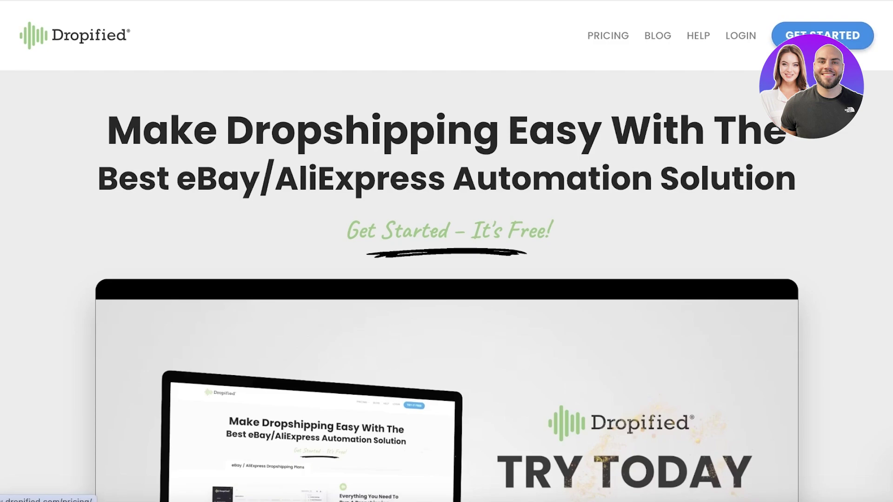
Step: Start the free plan sign-up from the Dropified pricing page
scroll(607, 207, "down", 10)
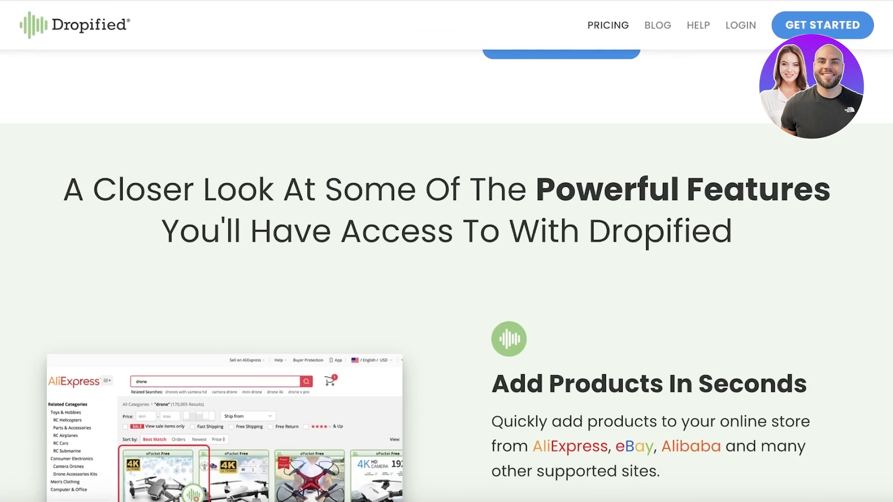
scroll(607, 206, "up", 3)
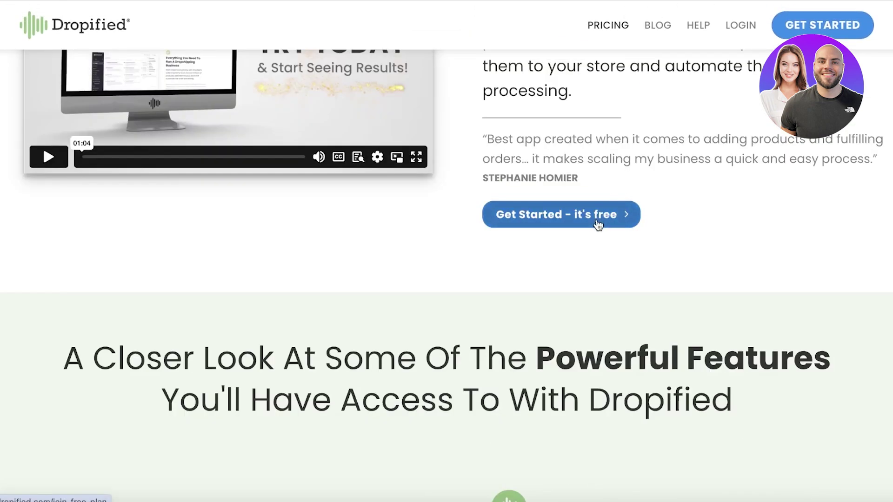
left_click(598, 225)
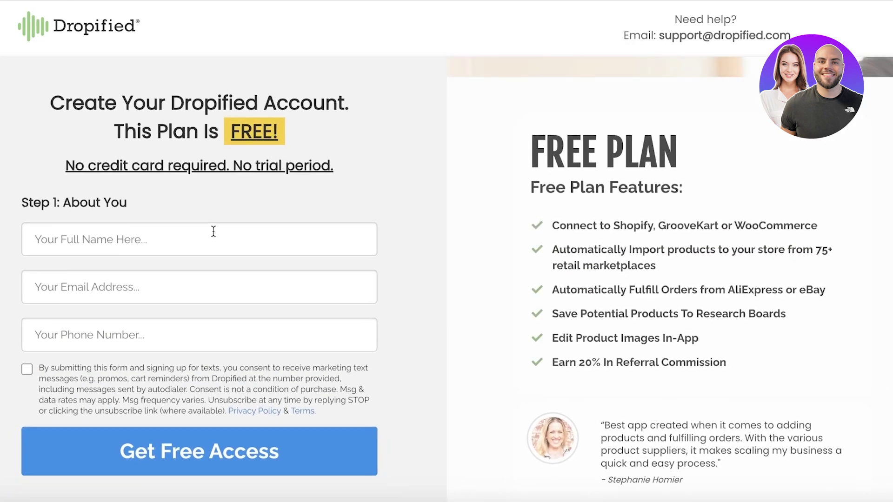
Step: Fill in the full name, email address and phone number, accept the marketing text consent, and submit the free account form
left_click(213, 231)
left_click(162, 318)
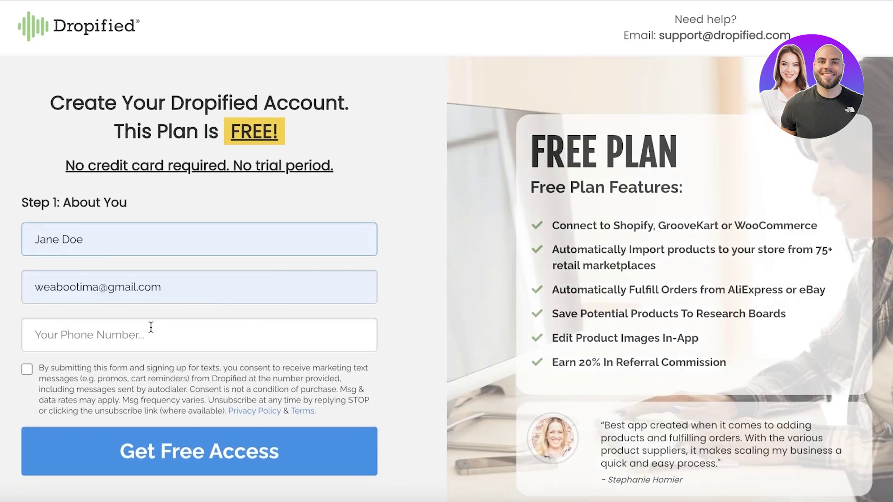
left_click(65, 432)
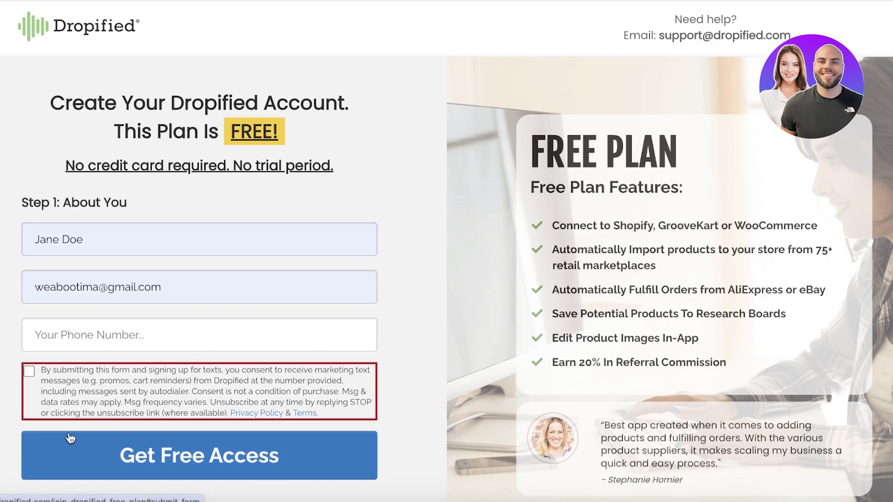
left_click(28, 370)
left_click(60, 333)
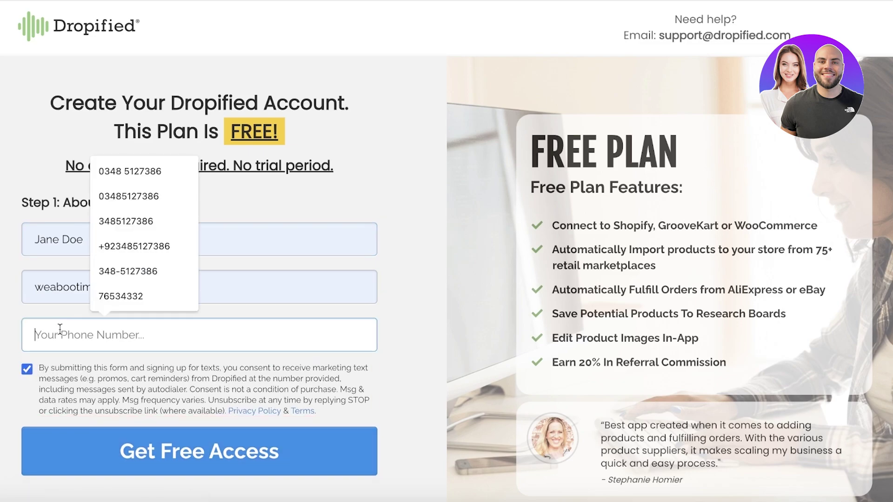
left_click(121, 169)
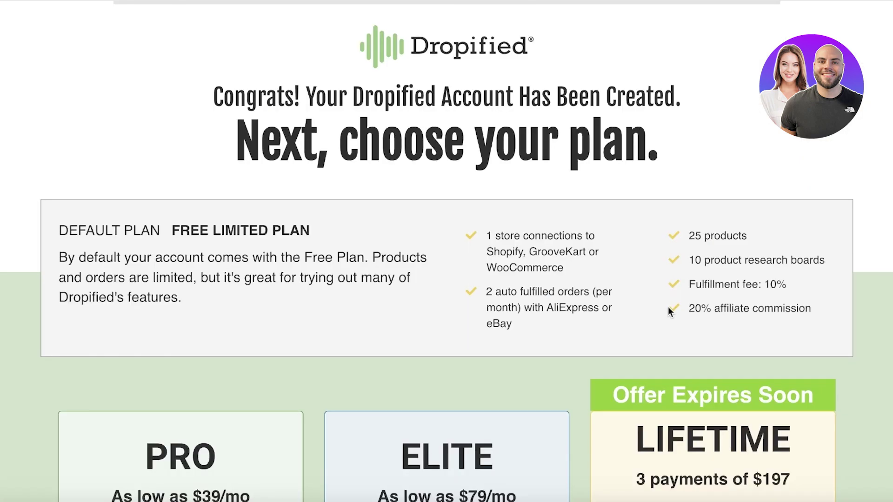
Step: Compare the features and prices of the Pro, Elite and Lifetime plans, and choose to stay on the Limited Free Plan
scroll(668, 306, "down", 3)
scroll(668, 307, "down", 10)
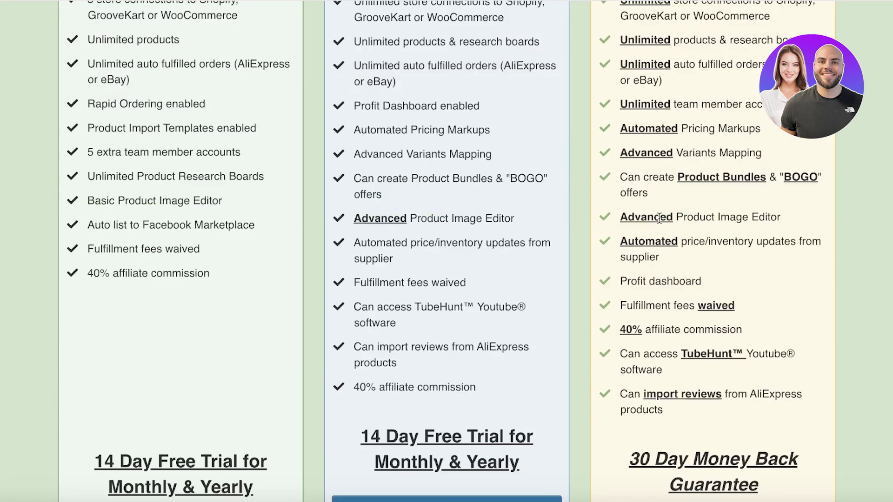
scroll(340, 237, "down", 4)
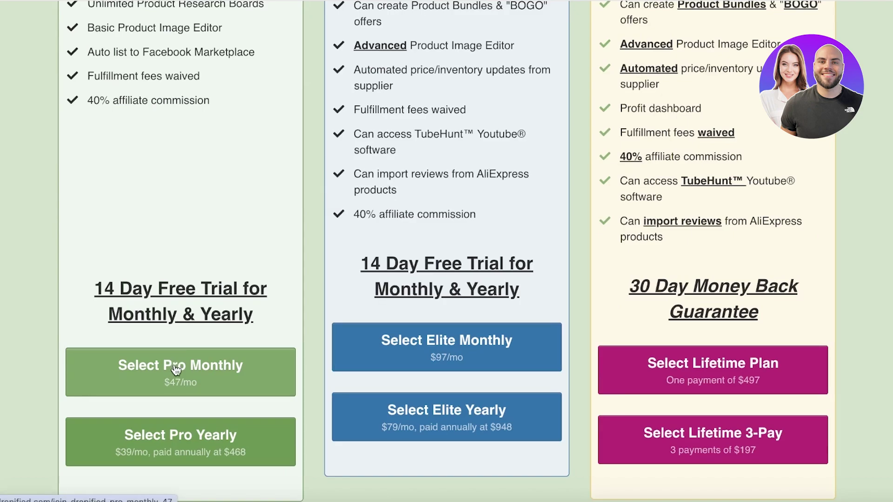
left_click(175, 370)
scroll(173, 361, "down", 6)
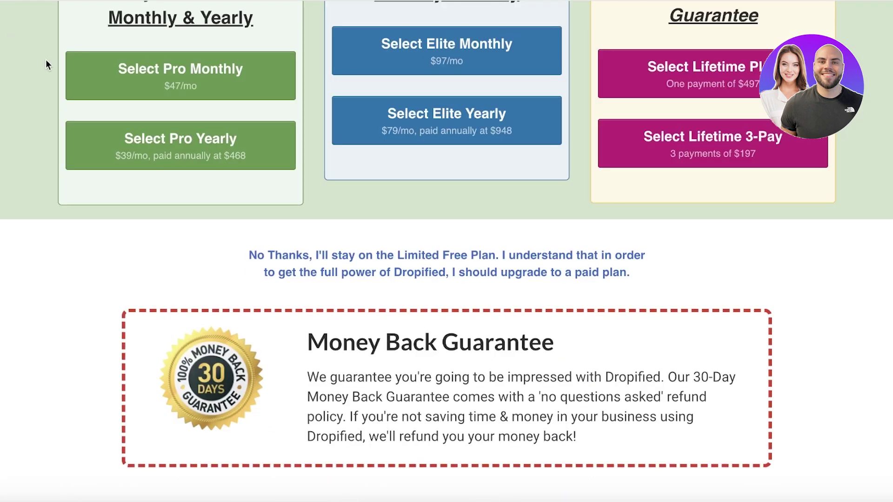
scroll(512, 152, "up", 10)
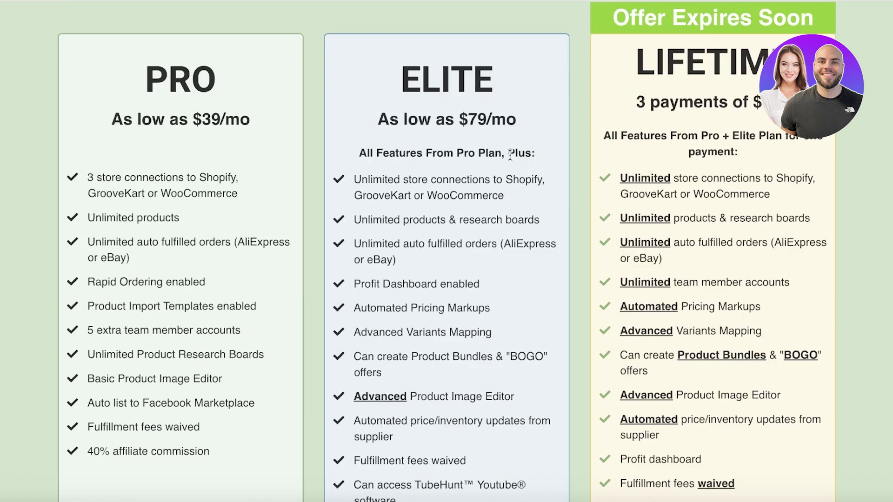
scroll(495, 143, "down", 10)
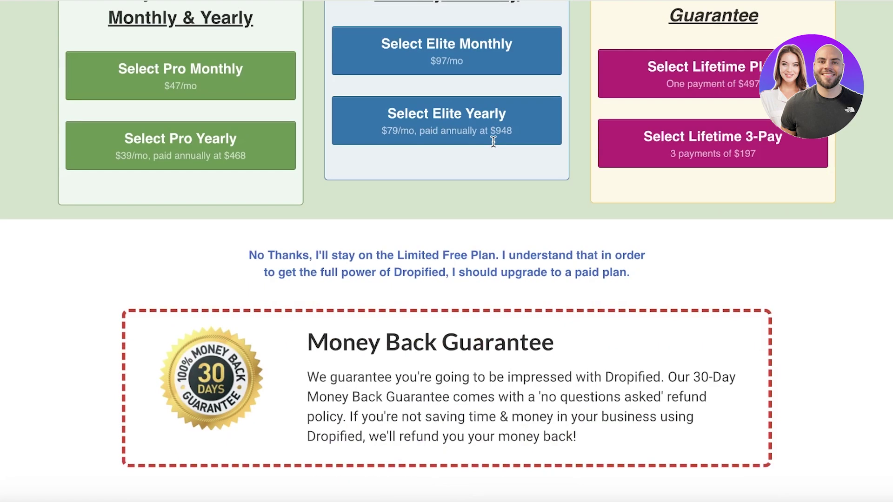
left_click(297, 259)
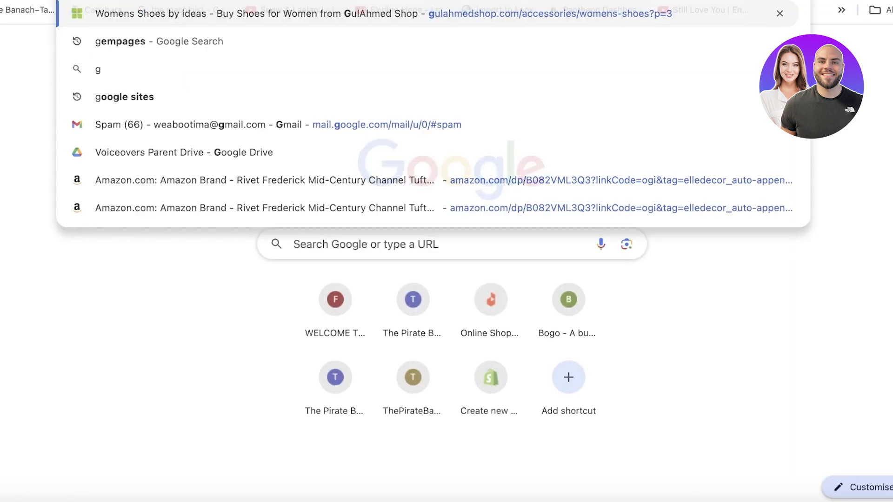
Step: Switch to the Gmail inbox of the sign-up address, open the "Your Dropified Account" email and follow its link to the password setup
type("m")
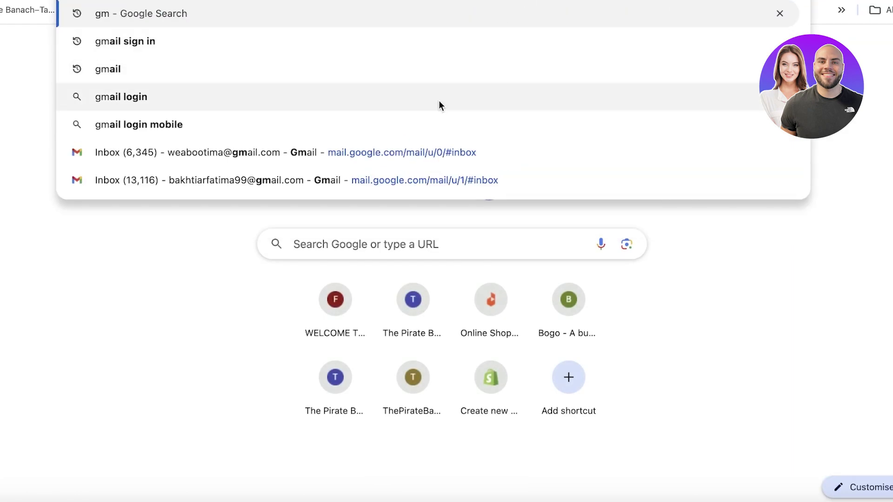
left_click(415, 169)
left_click(506, 3)
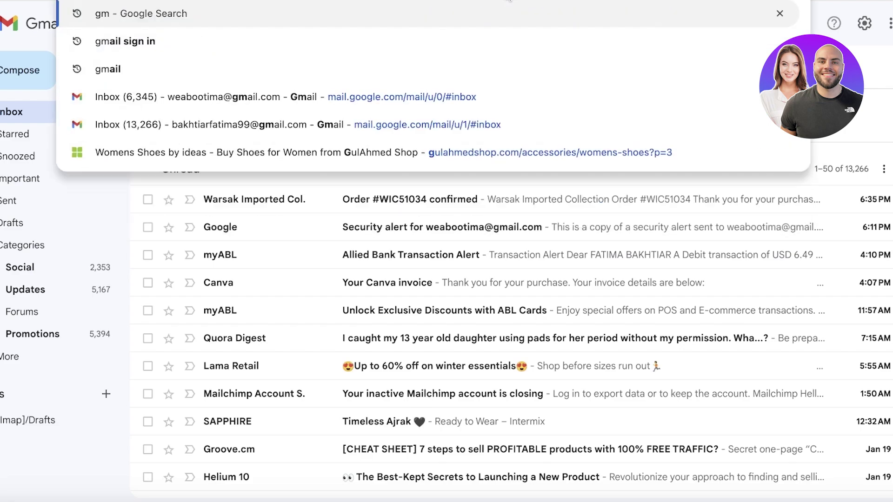
left_click(362, 154)
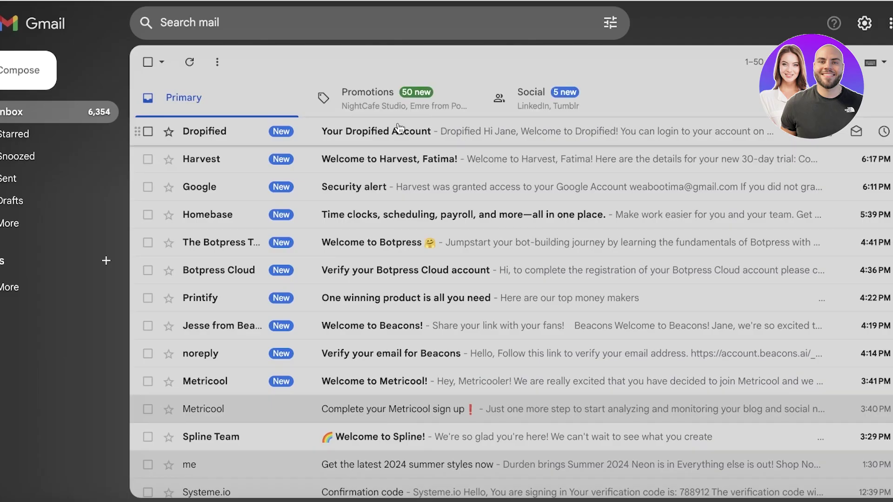
left_click(398, 126)
left_click(590, 391)
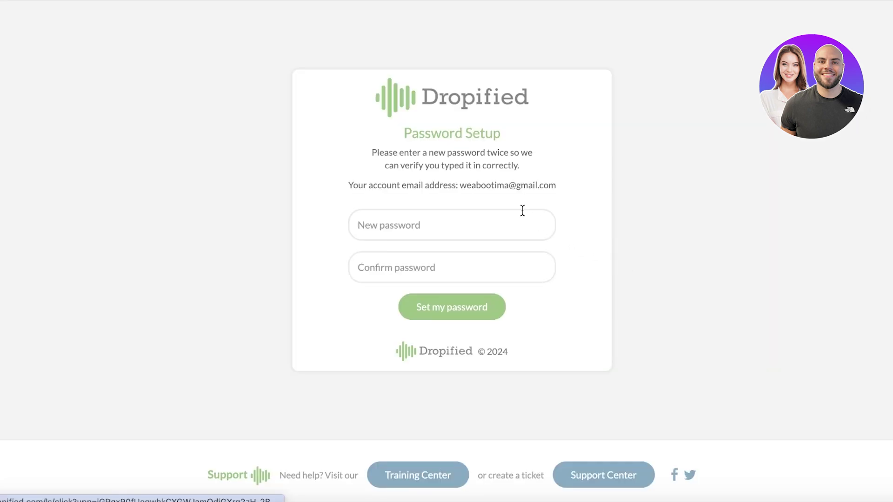
Step: Enter and confirm the new account password, submit it, and collapse the quick start checklist
left_click(522, 211)
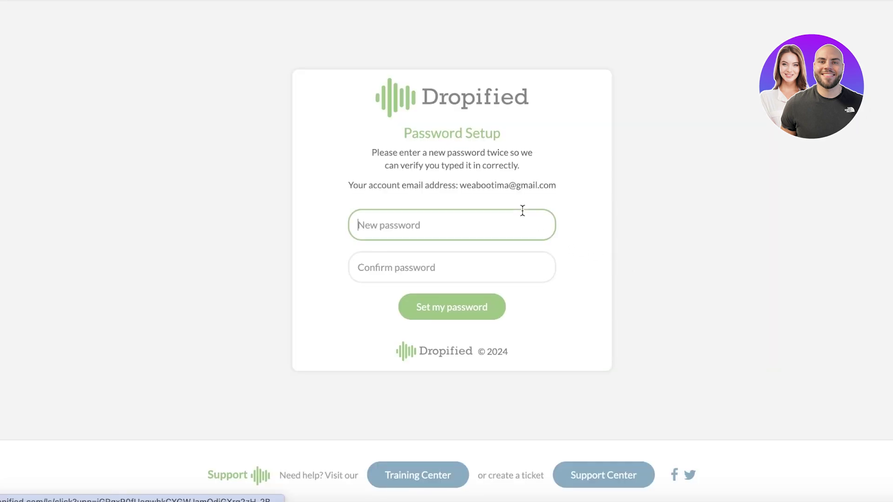
type("•••••••••")
left_click(496, 265)
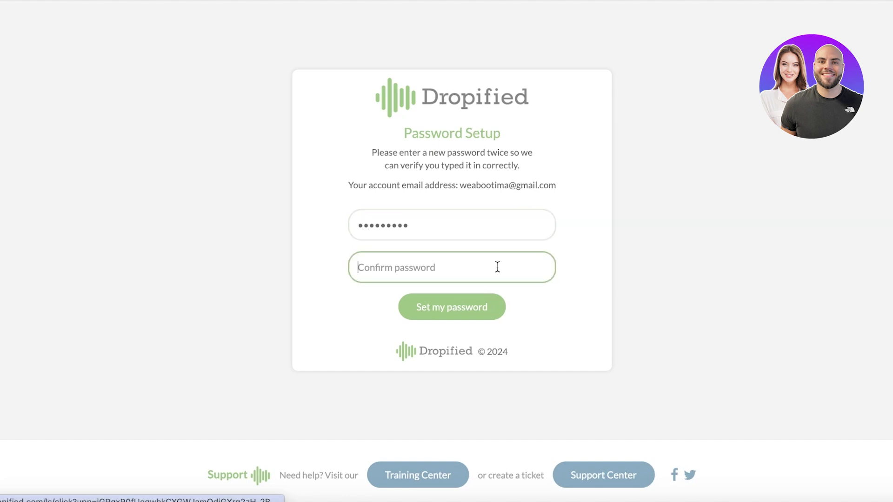
type("•••••••••")
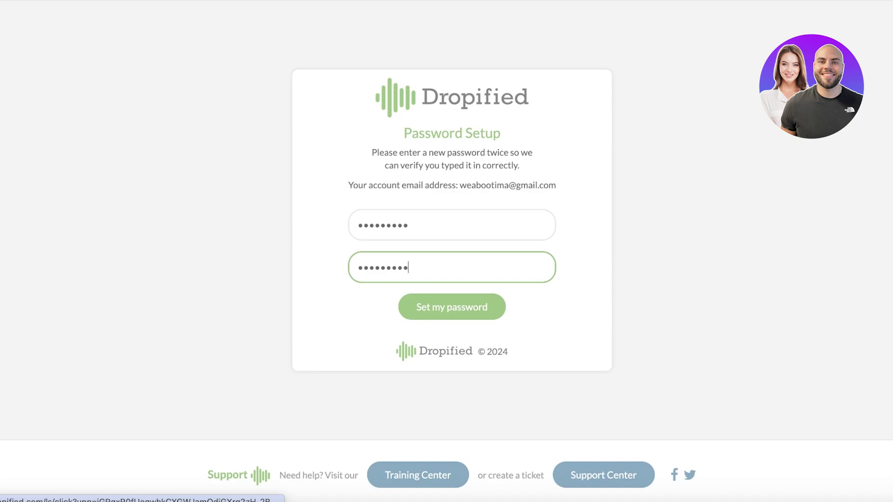
key("Return")
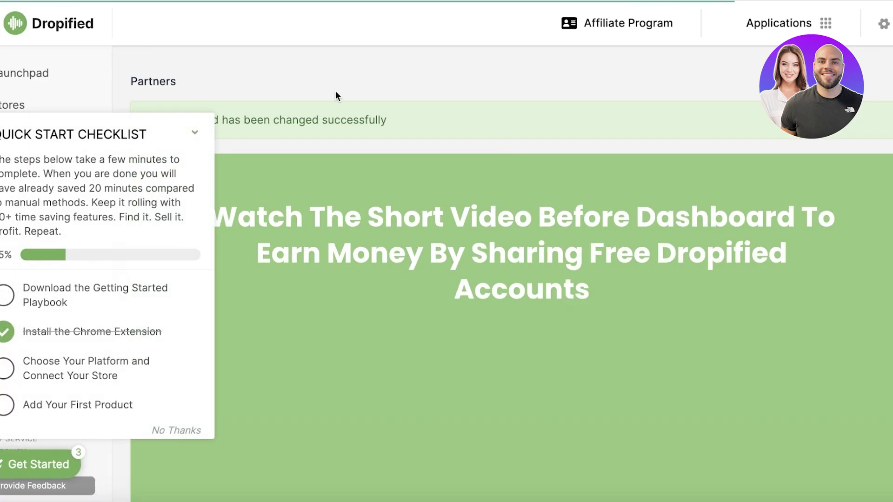
left_click(192, 138)
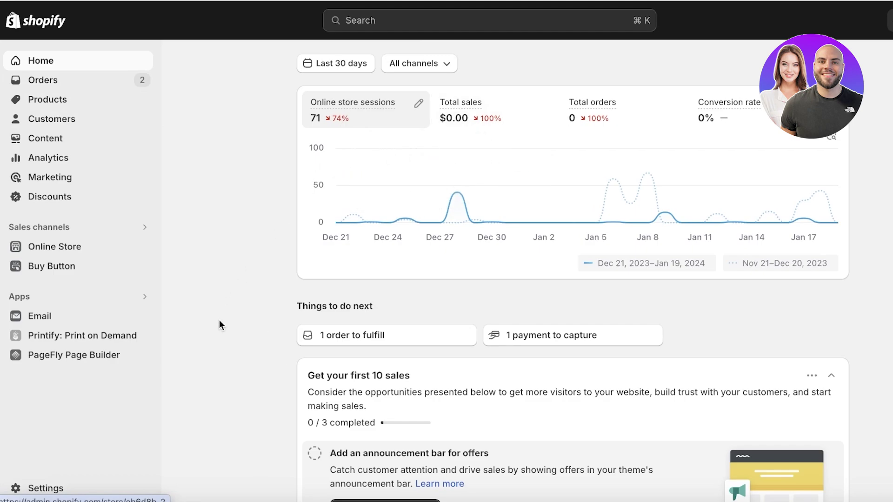
Step: In the Shopify admin, open the Apps and sales channels settings and go to the Shopify App Store
left_click(55, 483)
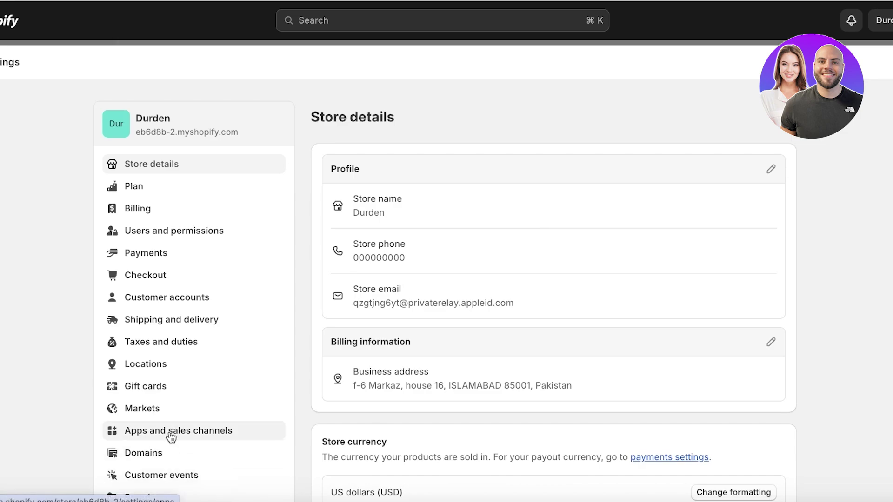
left_click(171, 436)
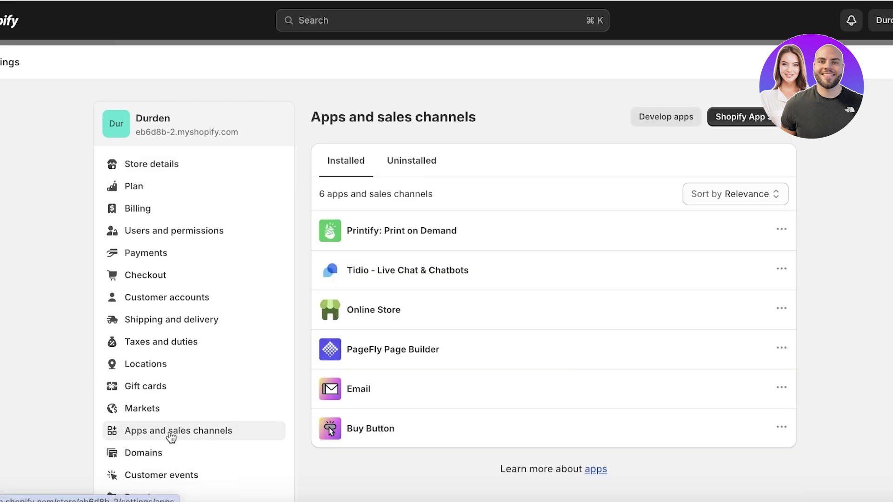
left_click(746, 123)
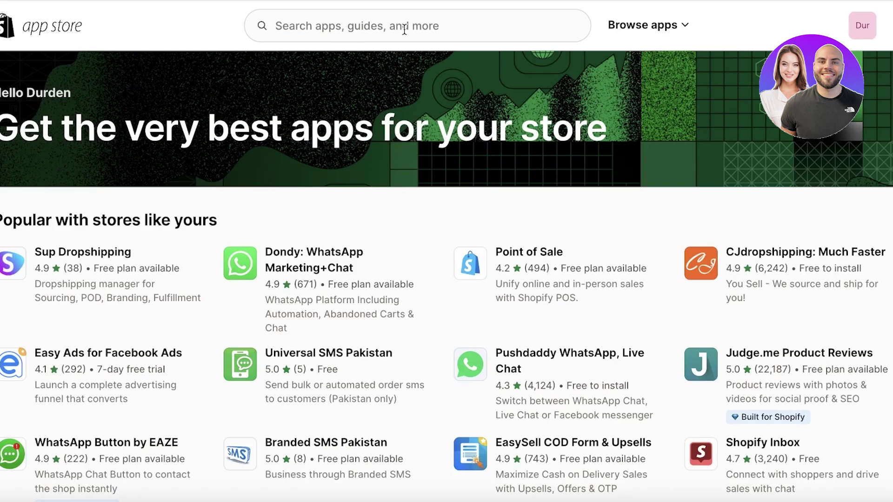
Step: Search the Shopify App Store for "dropified"
left_click(416, 23)
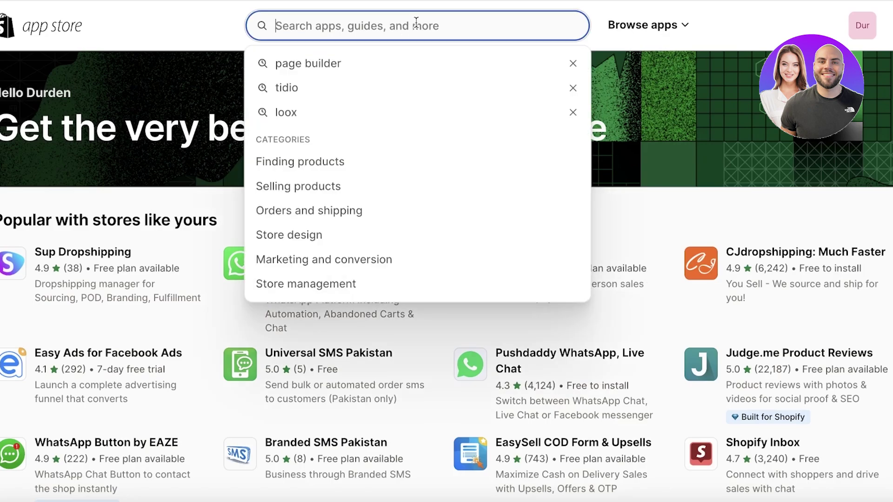
type("dro")
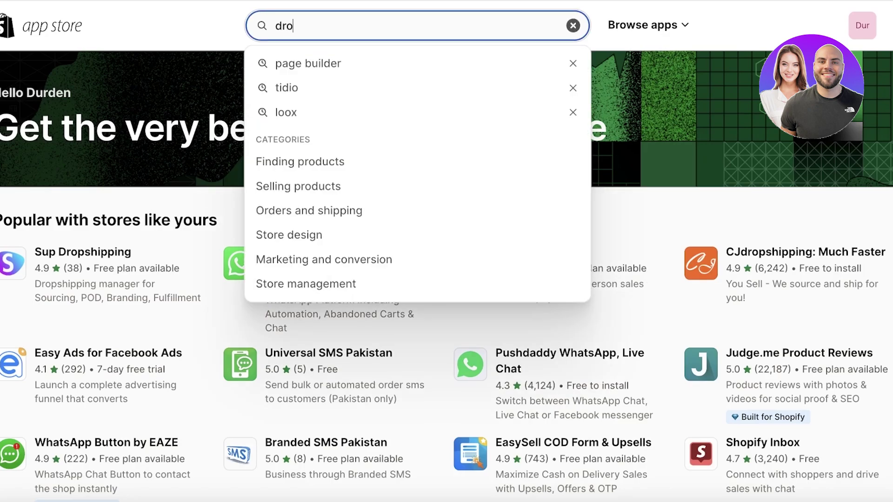
type("pified")
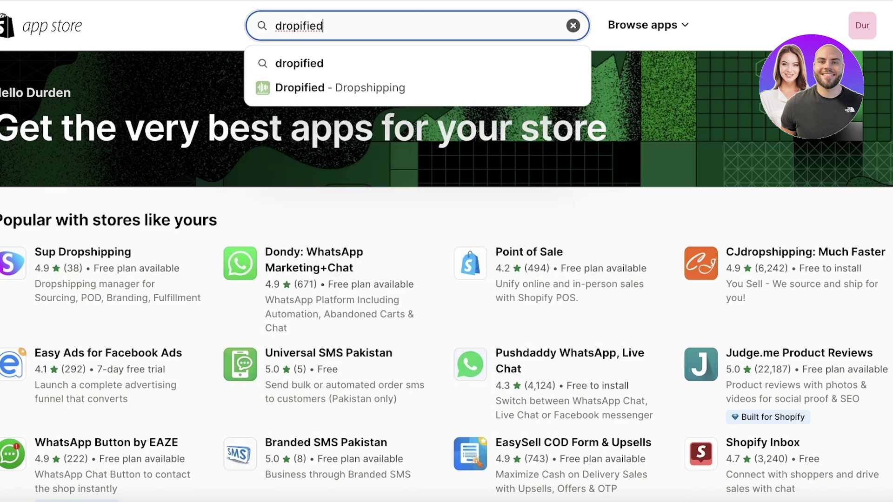
key("Return")
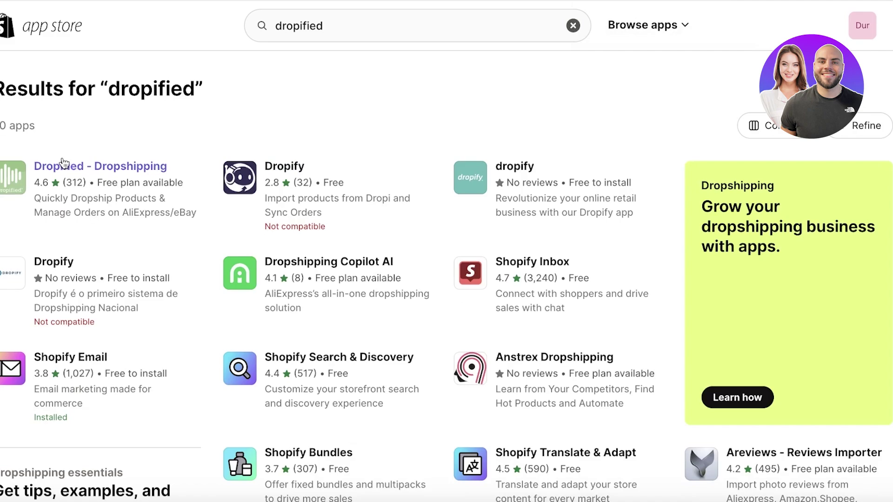
Step: Install the Dropified - Dropshipping app on the Shopify store and agree to the Dropified Terms & Conditions
left_click(36, 172)
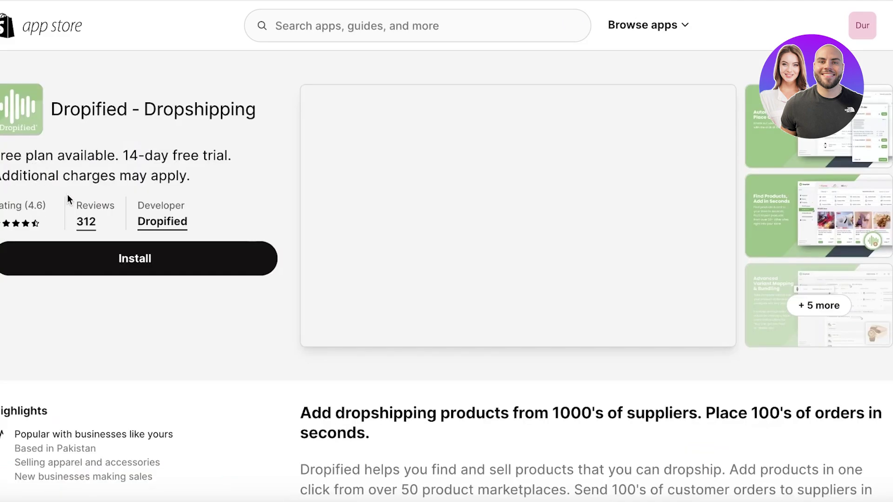
left_click(115, 255)
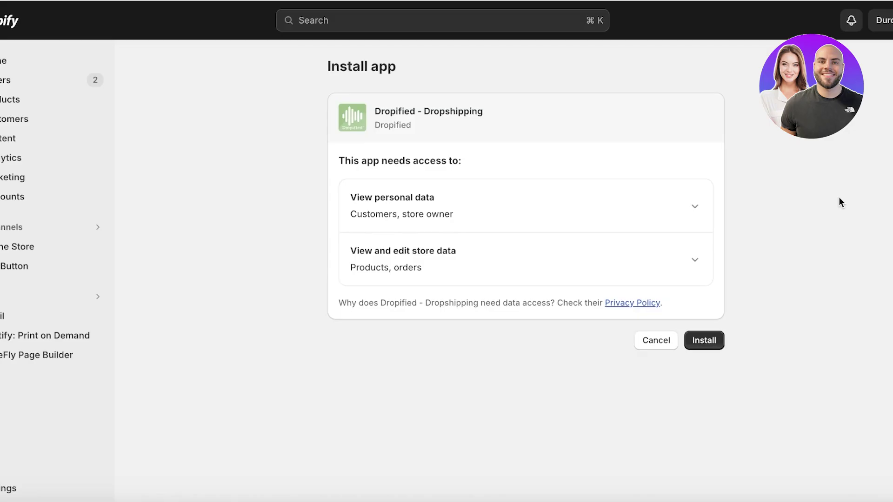
left_click(706, 339)
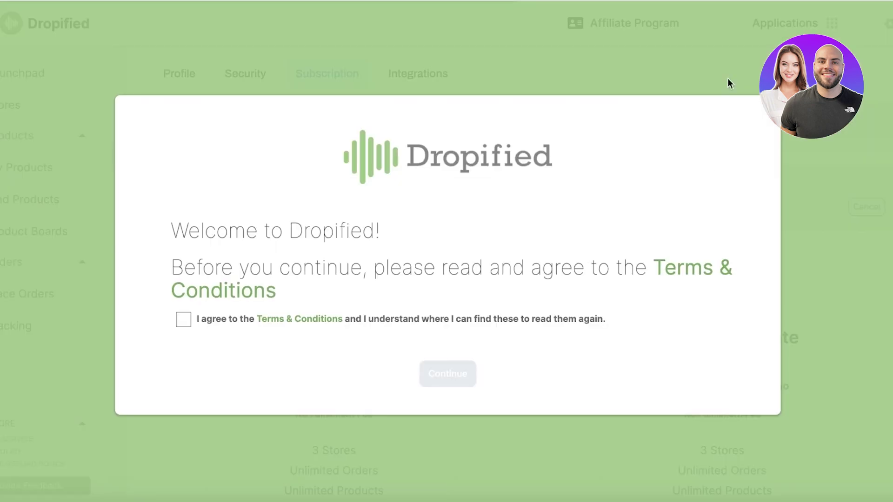
left_click(181, 320)
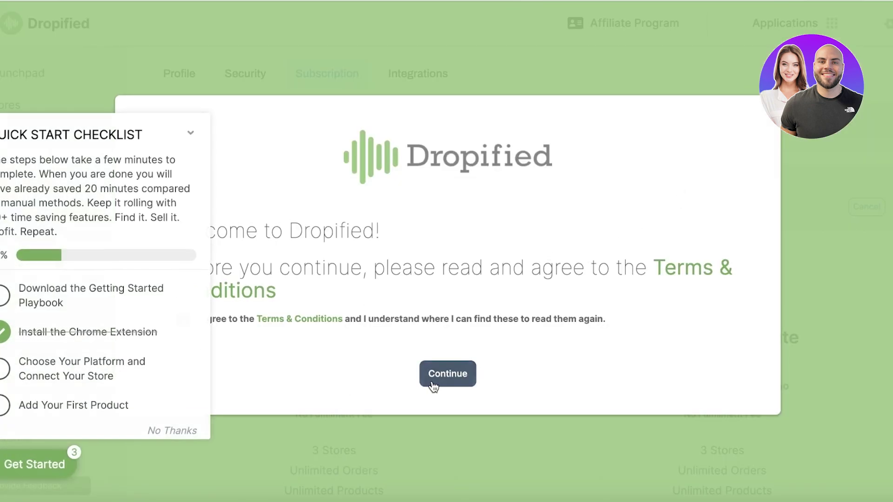
left_click(435, 377)
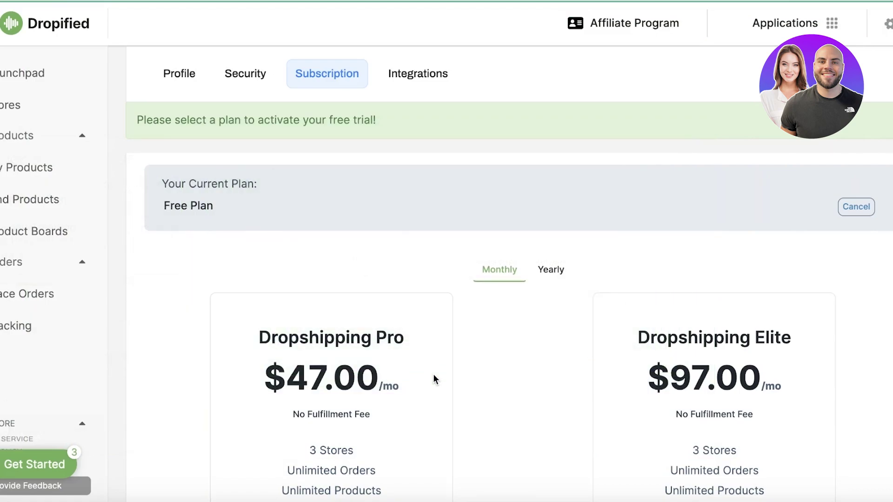
Step: Review the Dropified subscription plans and the account's profile settings
scroll(395, 269, "down", 5)
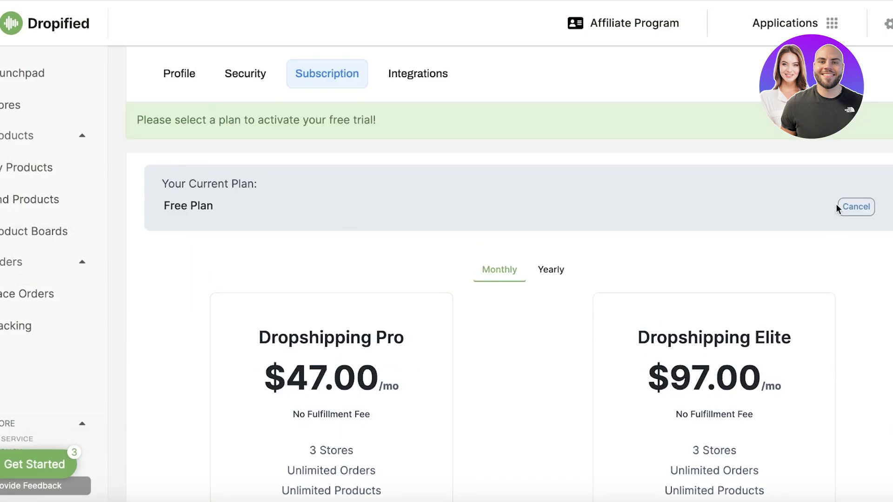
left_click(191, 70)
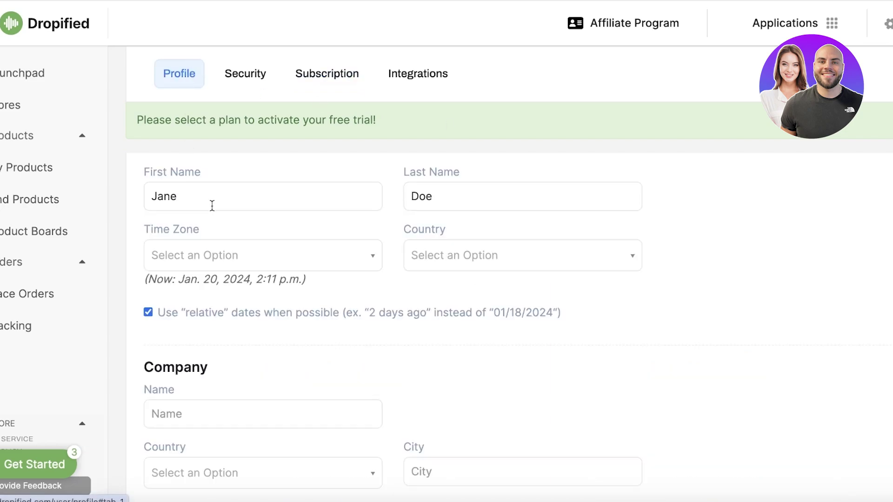
scroll(293, 269, "down", 5)
scroll(558, 195, "up", 5)
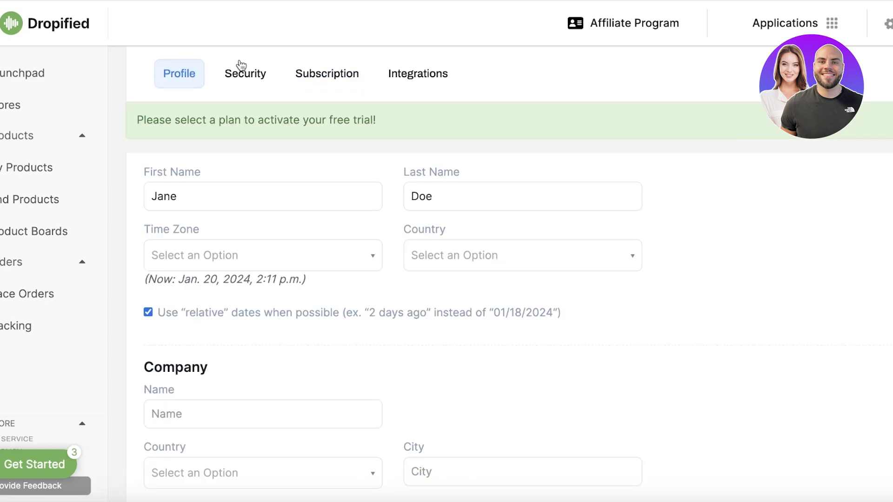
left_click(51, 73)
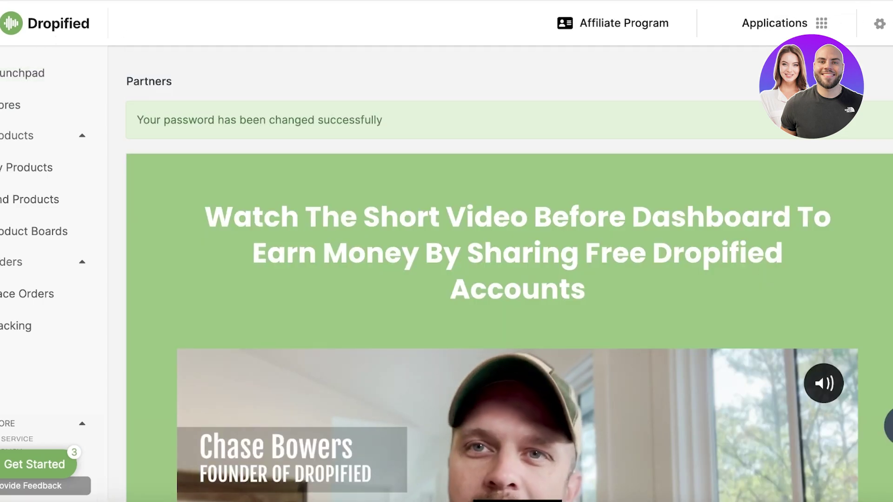
left_click(879, 24)
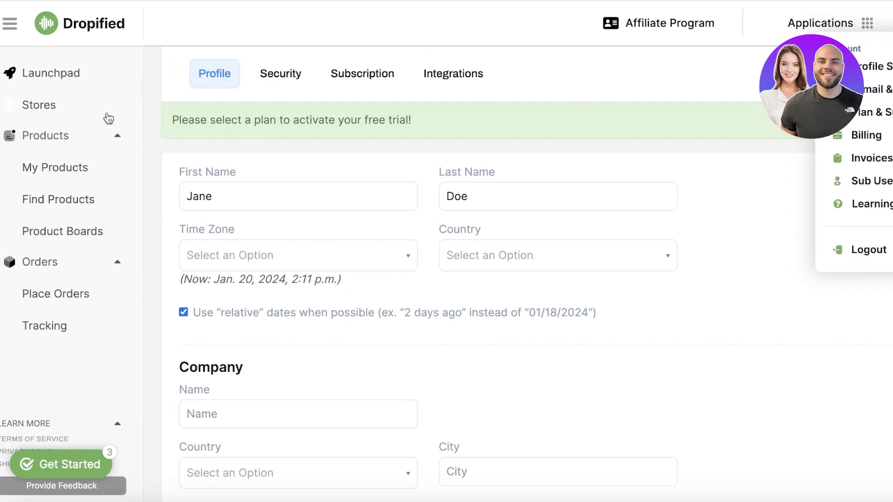
Step: View the Launchpad's Beginner Checklist and read through the Partners page with the affiliate terms and conditions
left_click(65, 73)
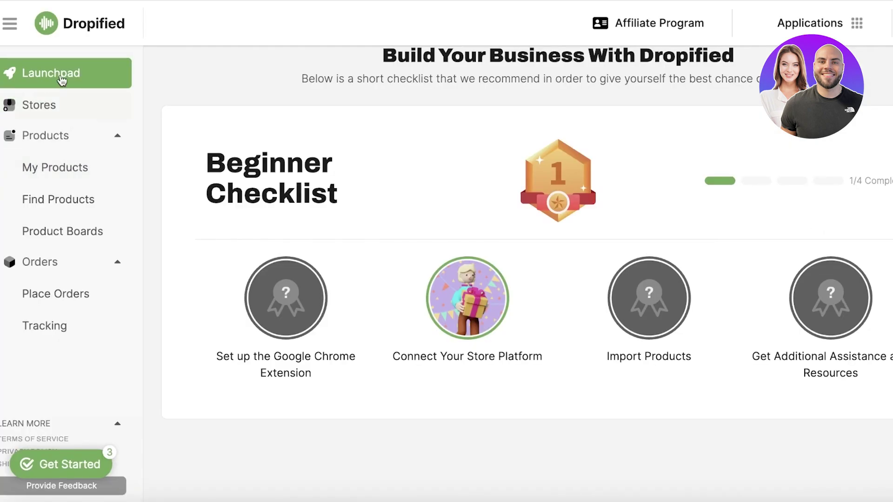
left_click(61, 110)
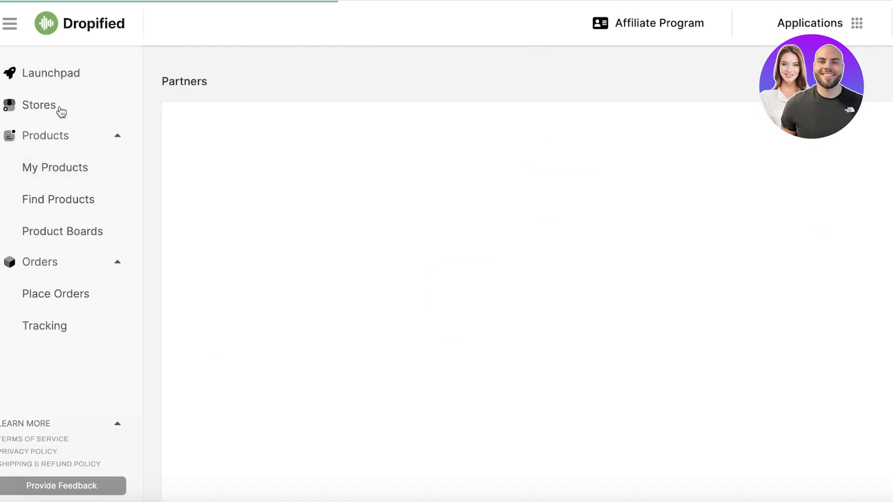
scroll(549, 175, "down", 20)
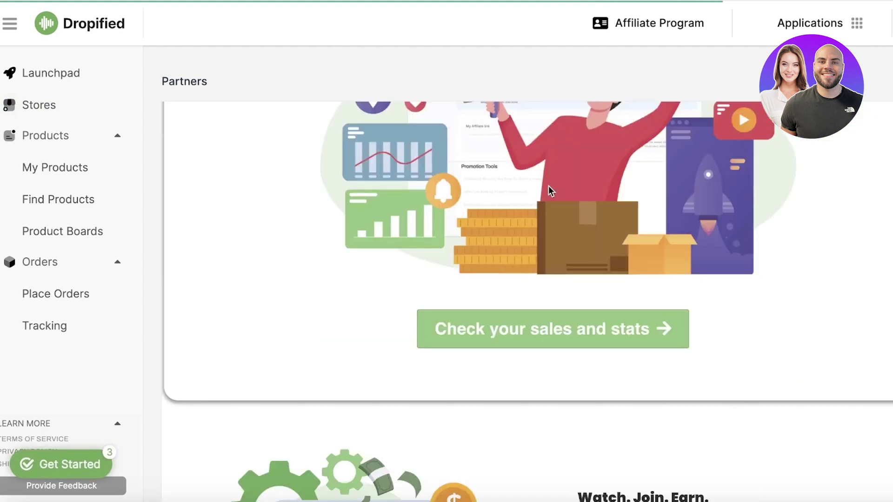
scroll(544, 200, "down", 20)
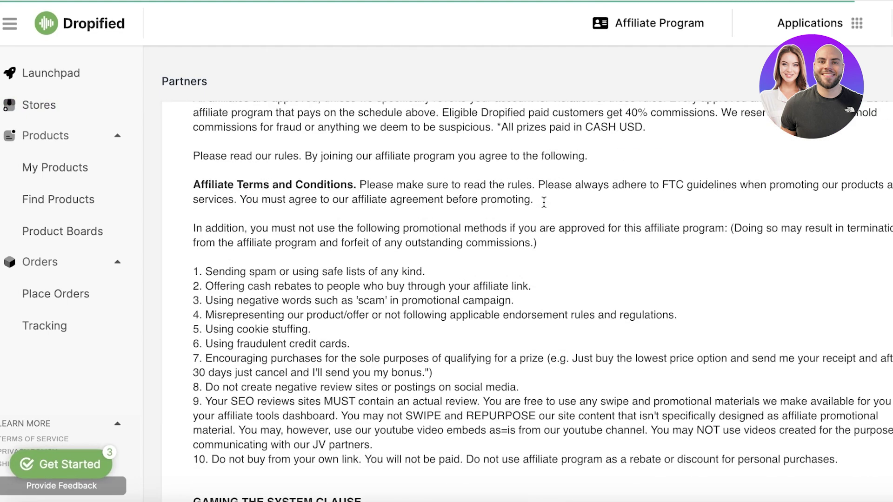
scroll(533, 207, "up", 5)
scroll(533, 207, "up", 15)
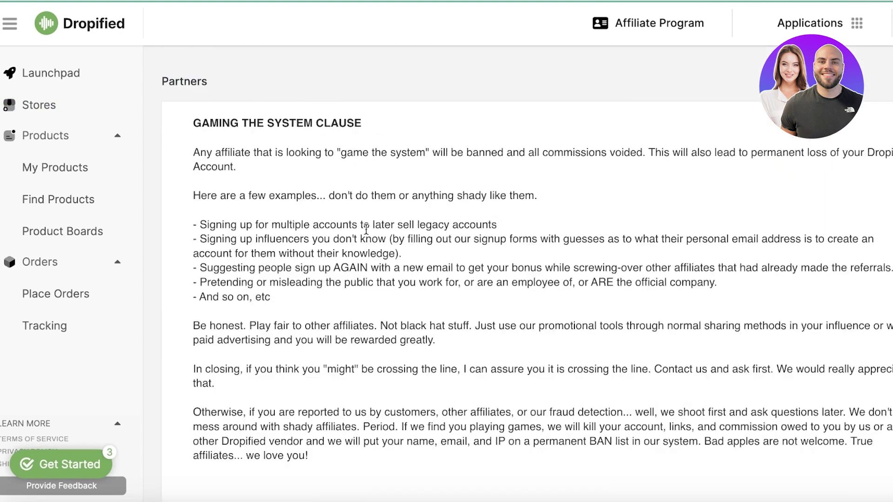
Step: Check the connected Shopify store on the Manage Stores page and open the Find Products page
left_click(8, 117)
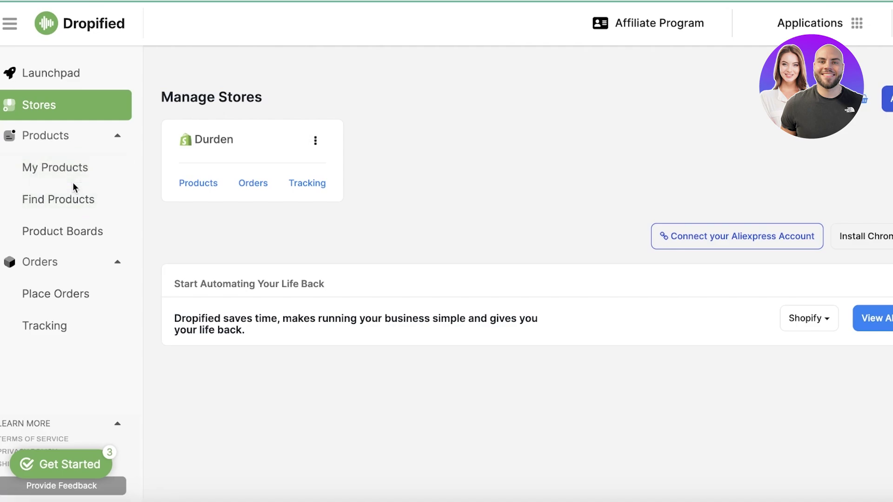
left_click(117, 139)
left_click(117, 166)
left_click(102, 142)
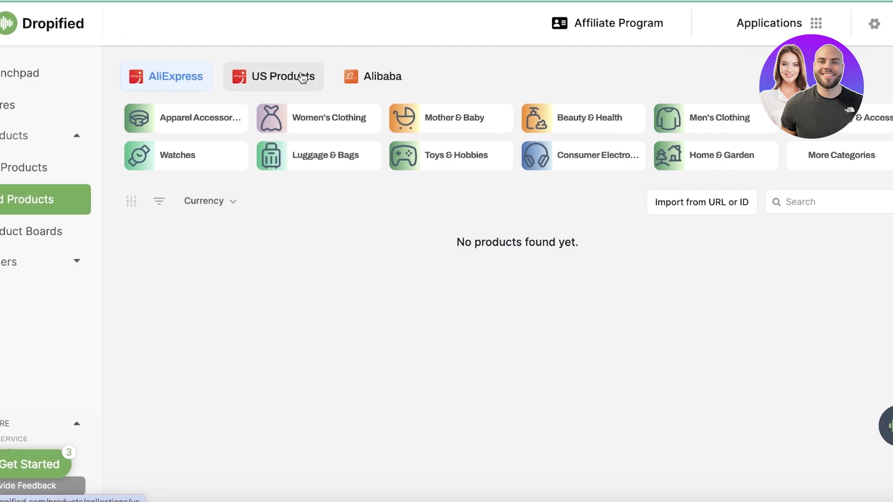
Step: Look at the US Products collection and browse the products offered in the Alibaba collection
left_click(234, 87)
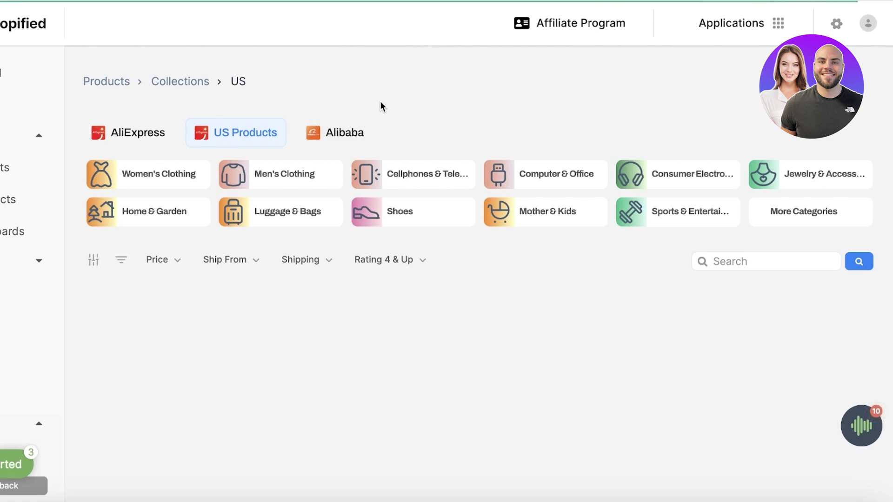
left_click(309, 145)
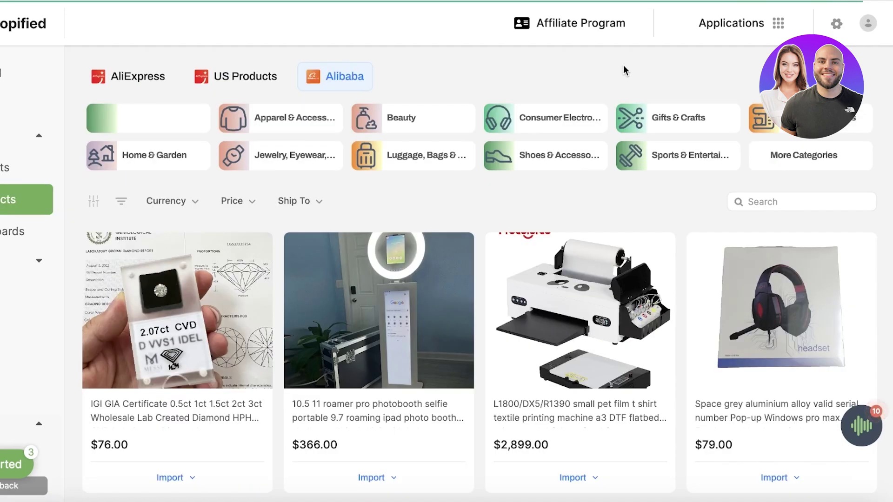
scroll(534, 93, "down", 3)
scroll(526, 103, "up", 2)
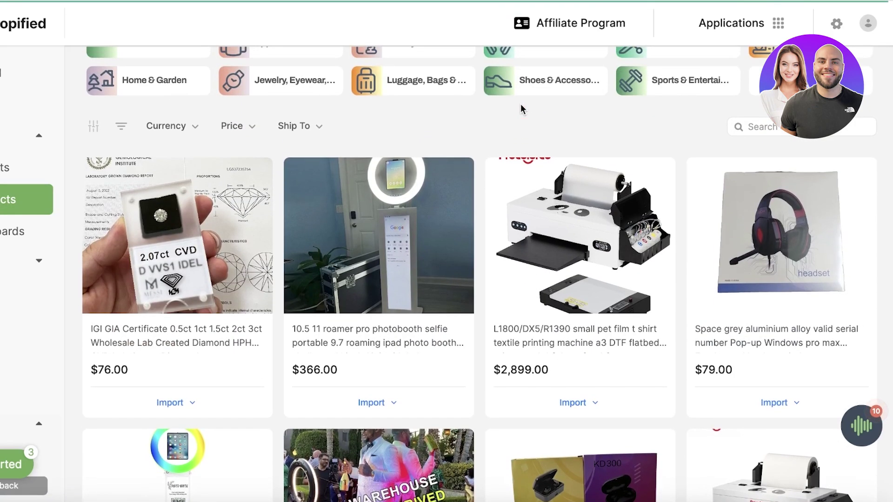
scroll(520, 105, "up", 2)
scroll(512, 107, "down", 4)
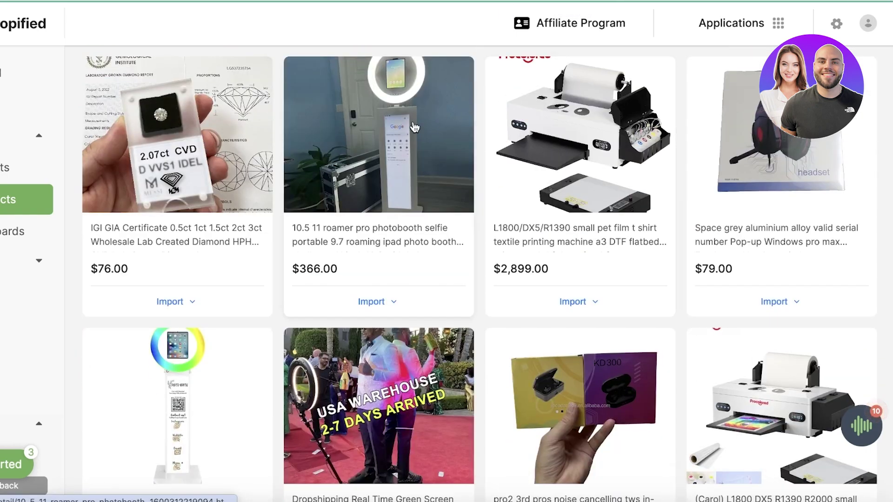
scroll(414, 127, "down", 10)
scroll(377, 149, "up", 15)
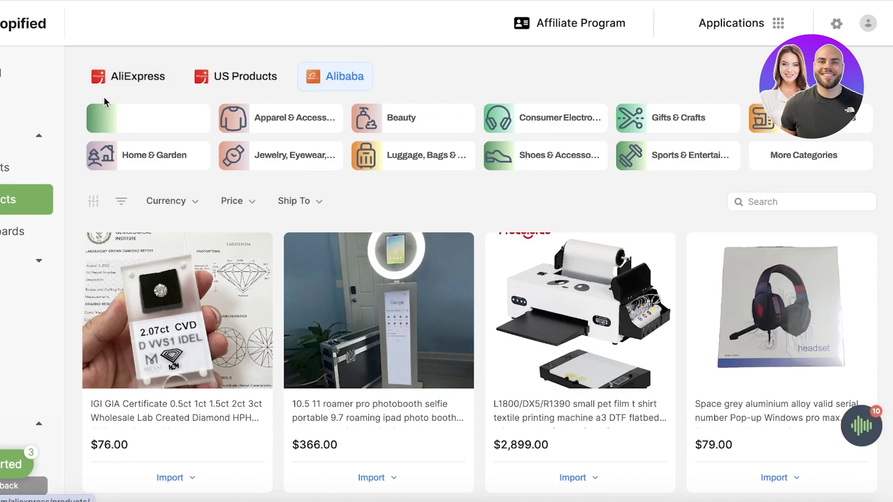
Step: Check the AliExpress collection, return to Alibaba and browse its Apparel & Accessories category
left_click(135, 77)
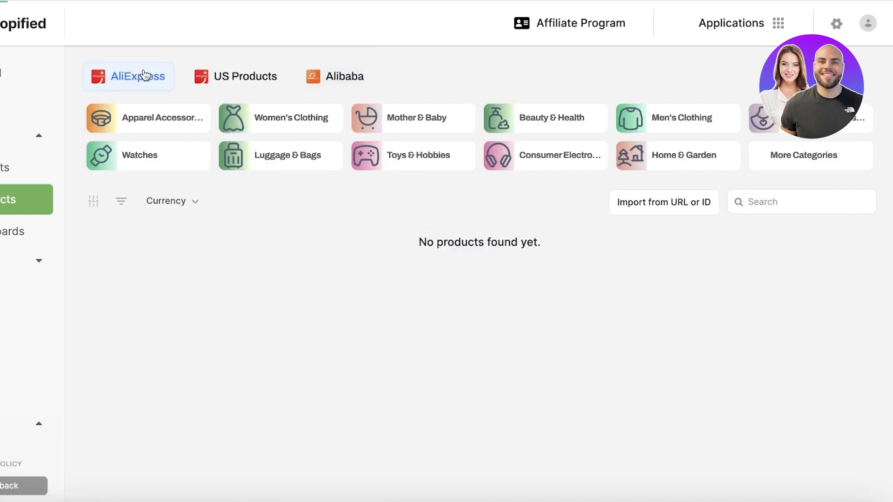
left_click(321, 87)
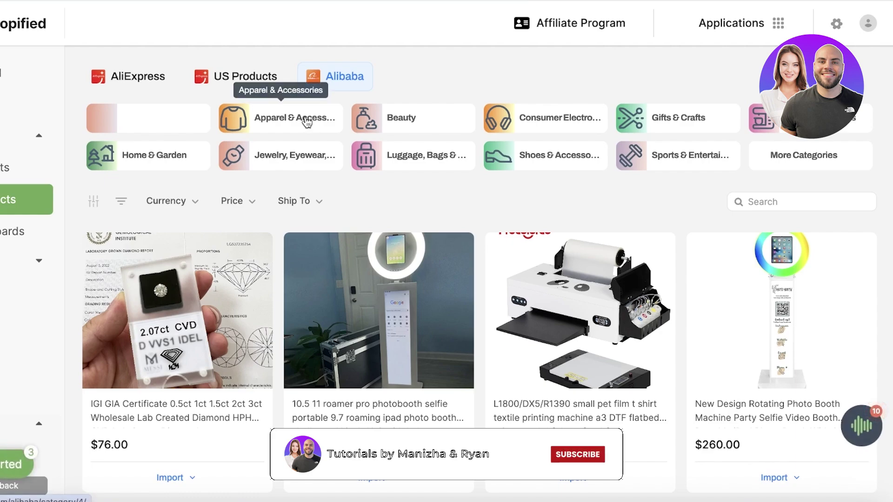
left_click(307, 121)
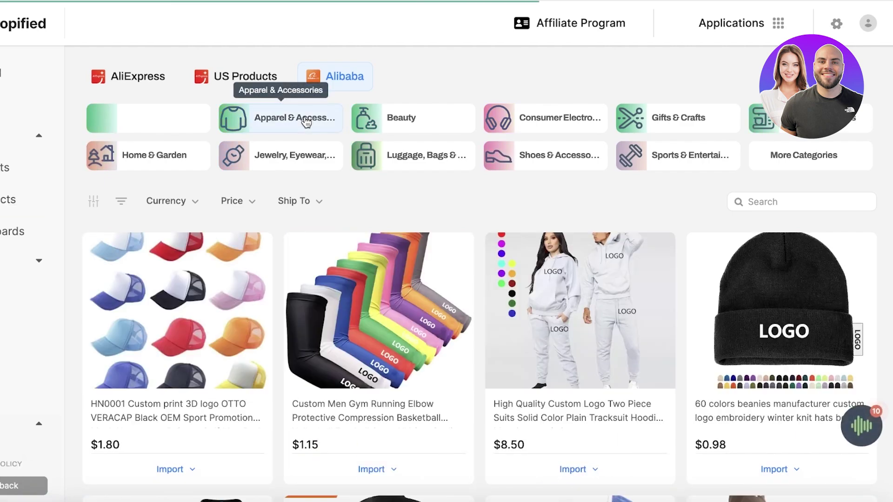
scroll(301, 125, "down", 7)
scroll(301, 128, "down", 12)
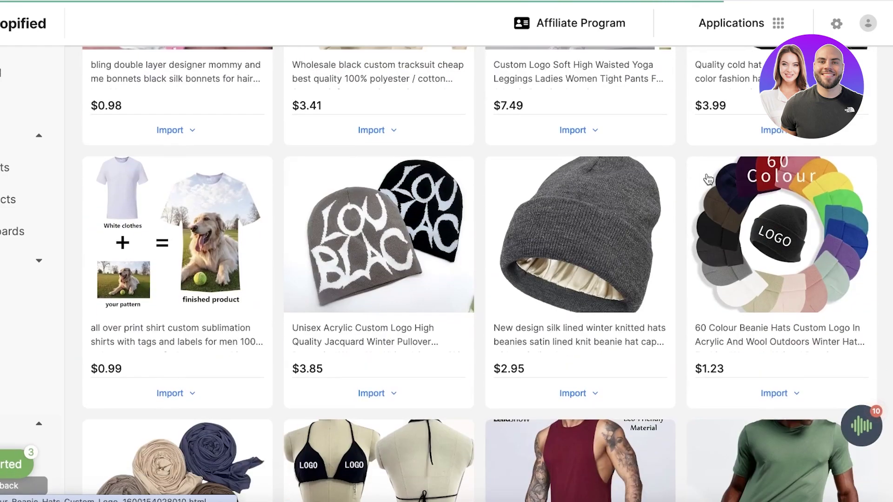
scroll(544, 181, "up", 4)
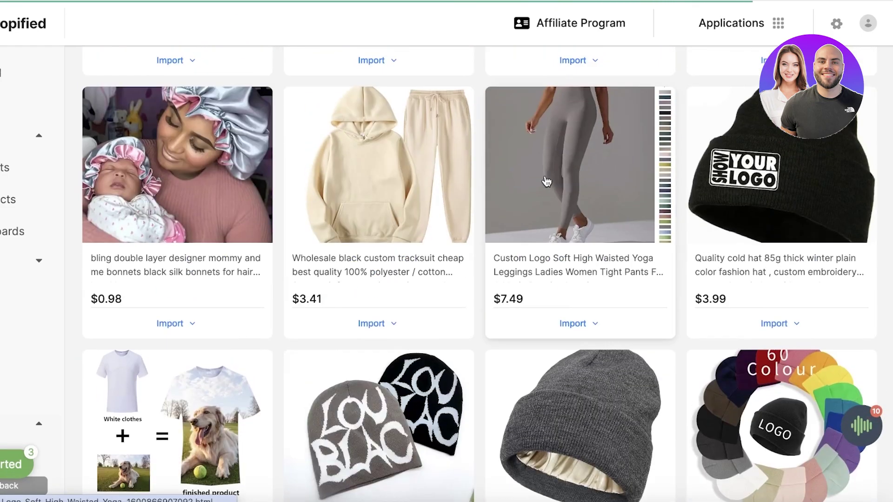
Step: Open the wholesale black custom tracksuit's Alibaba.com listing, preview its color variations, and return to the Dropified product list
left_click(401, 165)
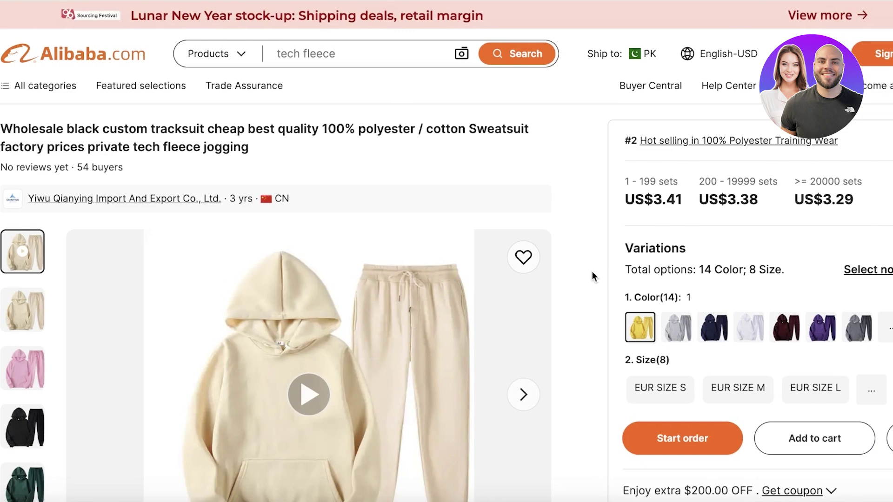
scroll(592, 272, "down", 2)
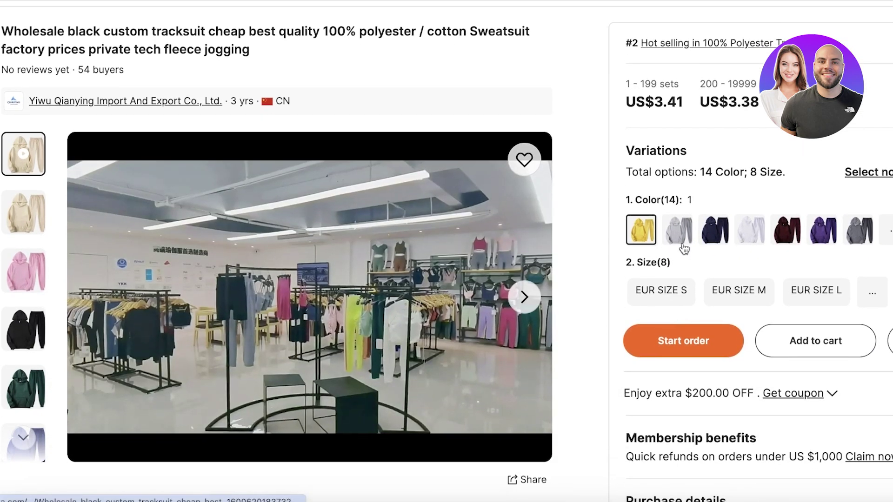
left_click(678, 229)
left_click(887, 156)
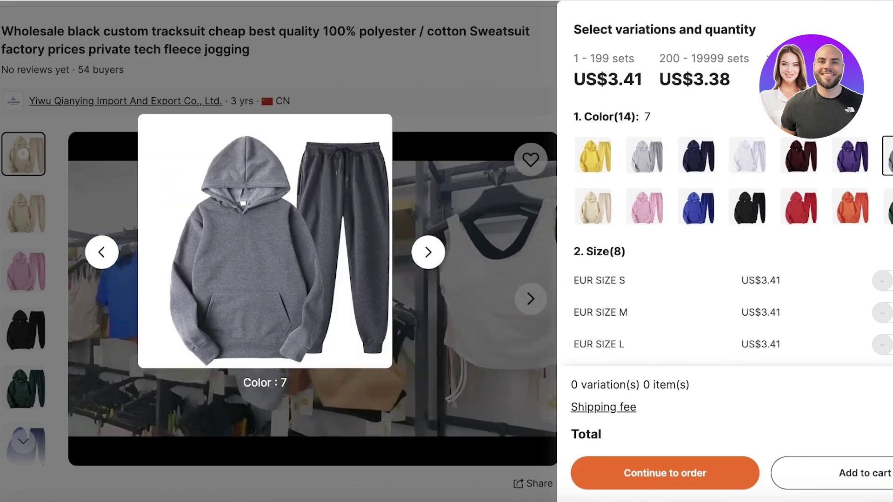
key("Escape")
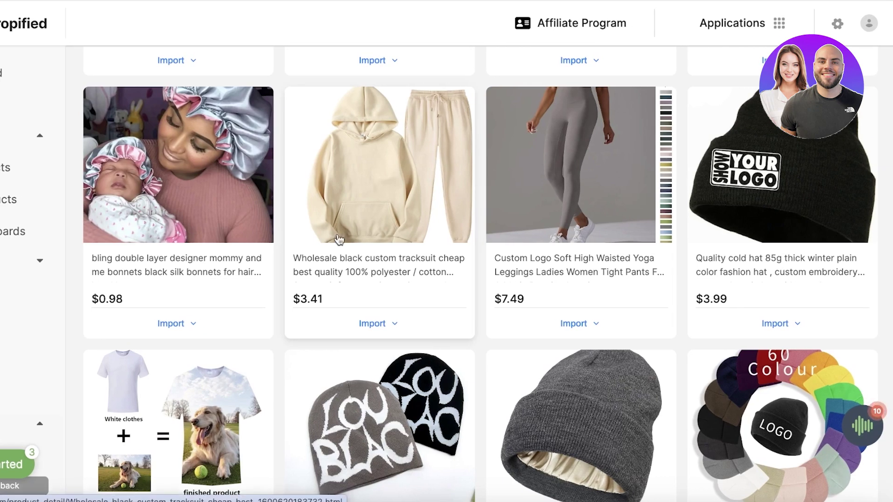
Step: Try twice to import the wholesale black custom tracksuit to the Durden store
left_click(375, 324)
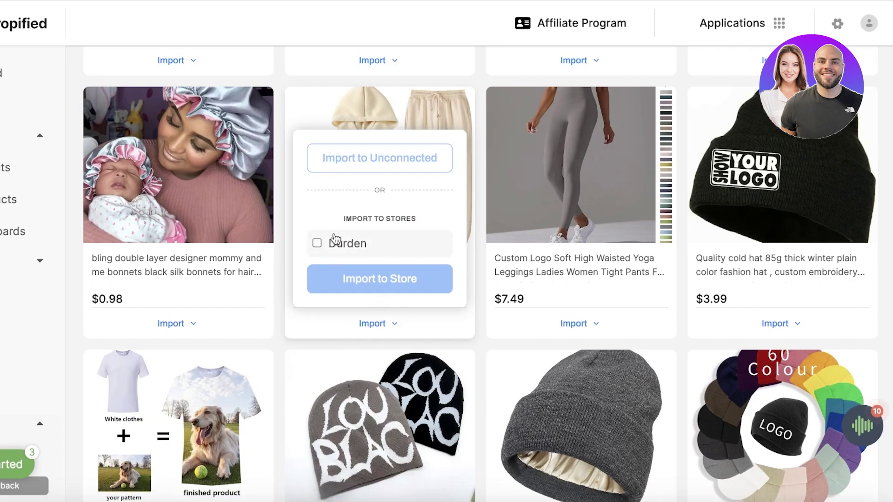
left_click(315, 245)
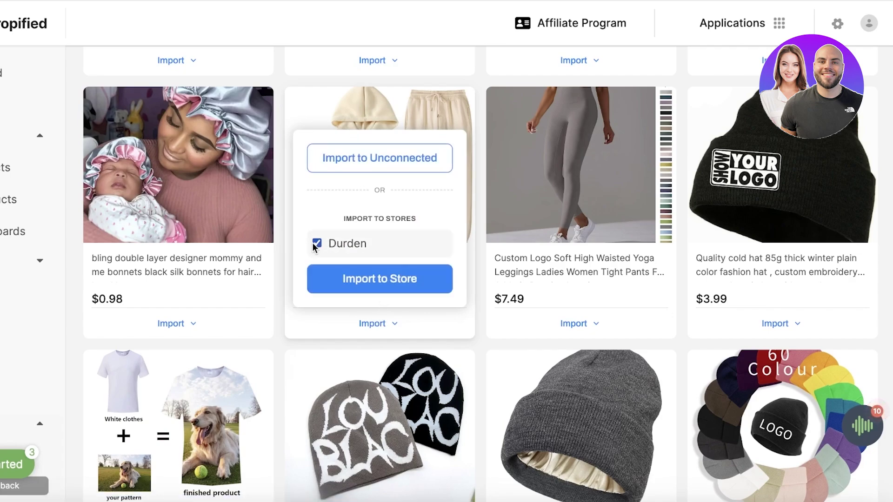
left_click(339, 280)
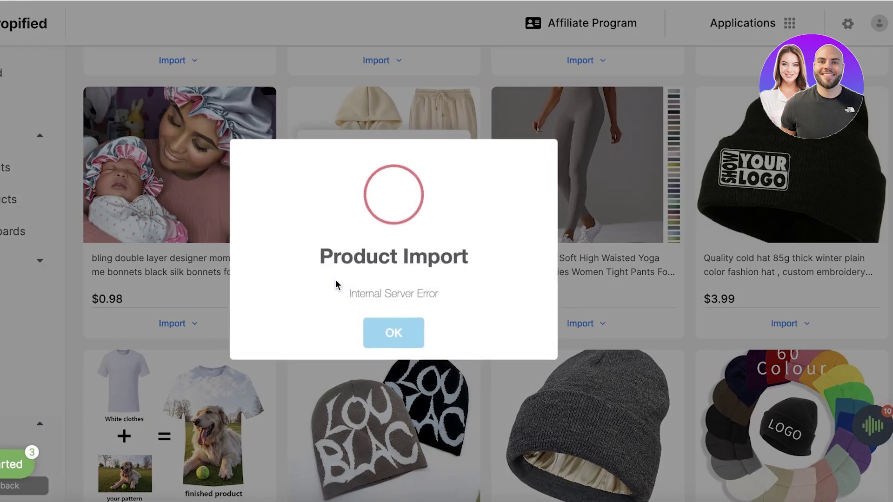
left_click(390, 344)
left_click(362, 324)
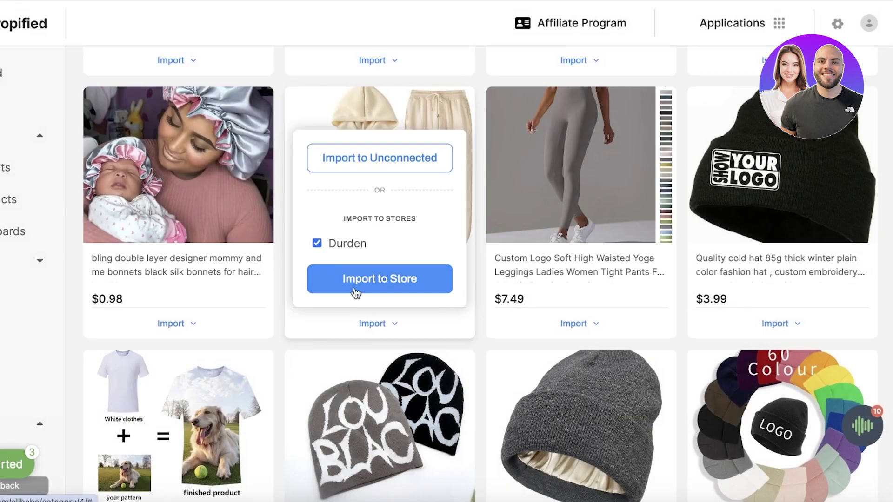
left_click(344, 282)
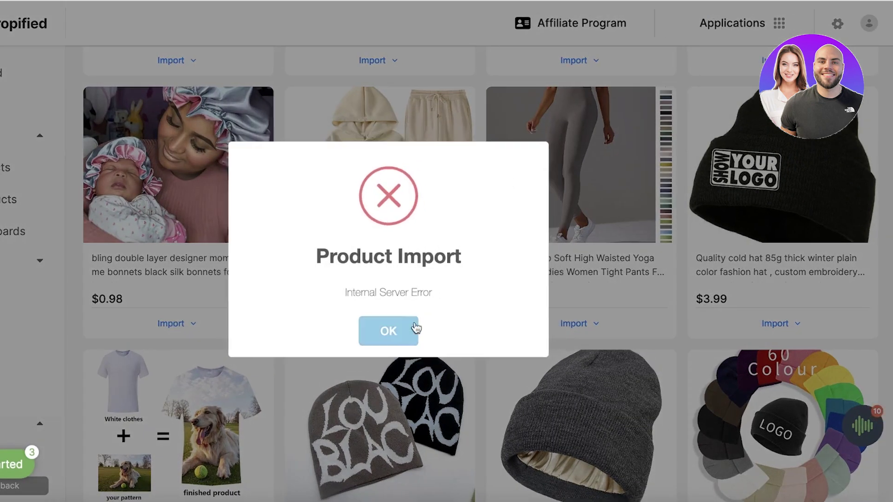
left_click(391, 329)
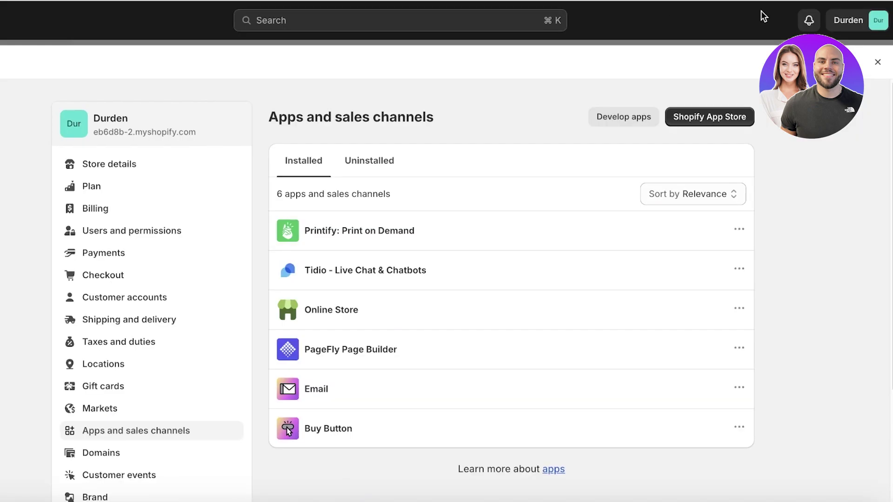
Step: Switch to the Shopify admin, close the settings page and check the Durden store's home page
left_click(879, 63)
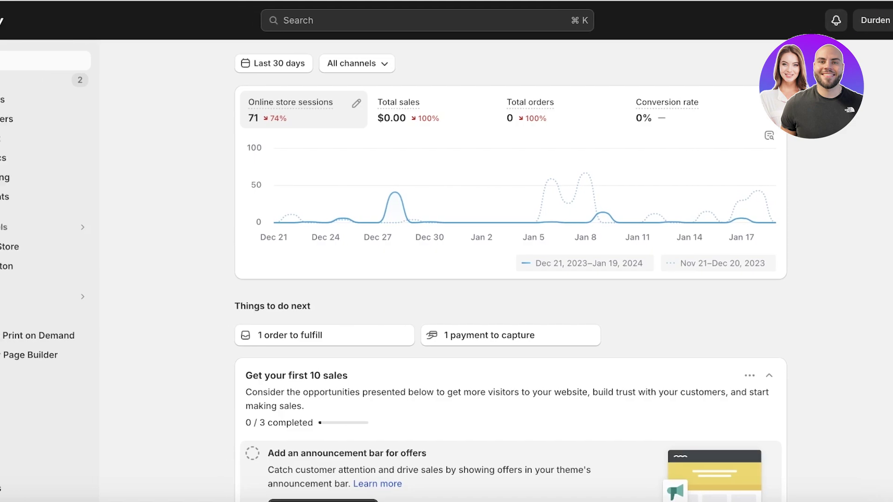
left_click(145, 321)
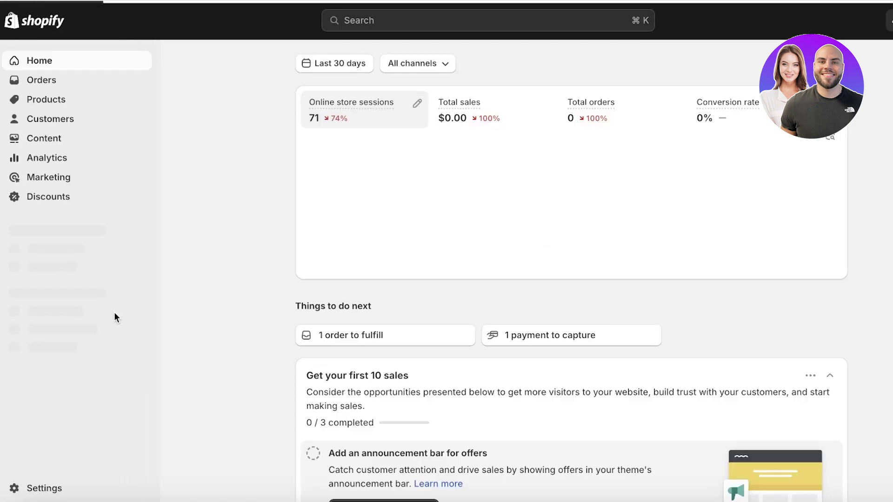
left_click(99, 292)
Step: Return to Dropified's Find Products page, check the US Products collection and browse the general Alibaba product list
left_click(359, 65)
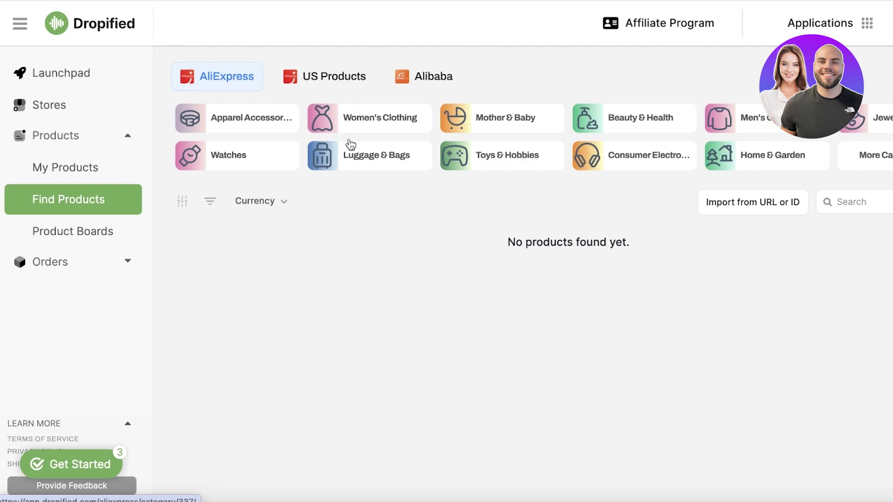
left_click(325, 79)
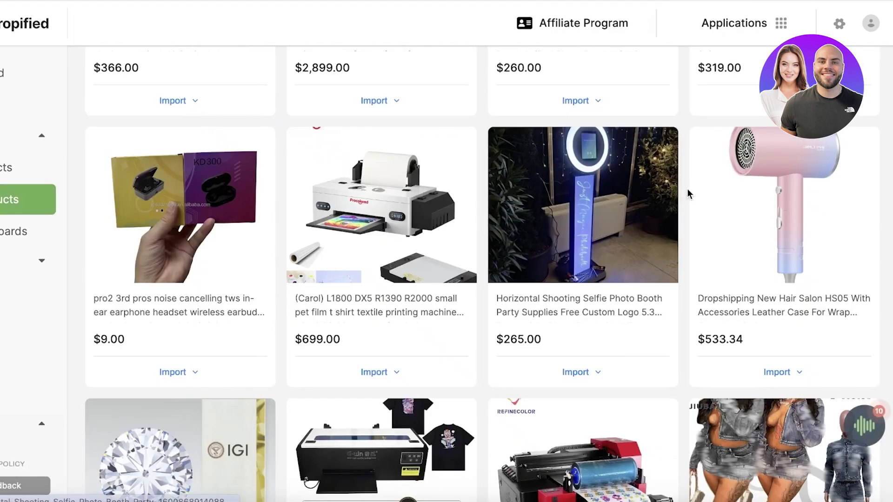
scroll(690, 194, "up", 4)
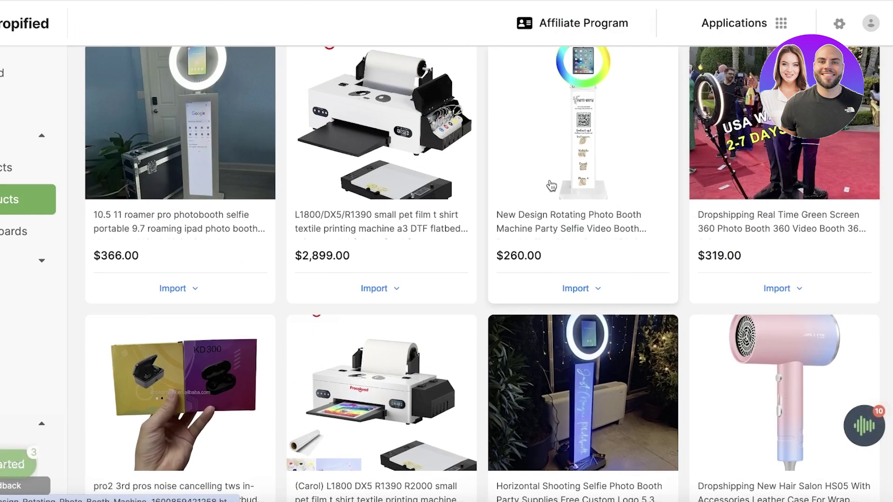
scroll(766, 388, "down", 4)
Step: Try to import the Dropshipping New Hair Salon HS05 hair dryer to the Durden store
left_click(772, 384)
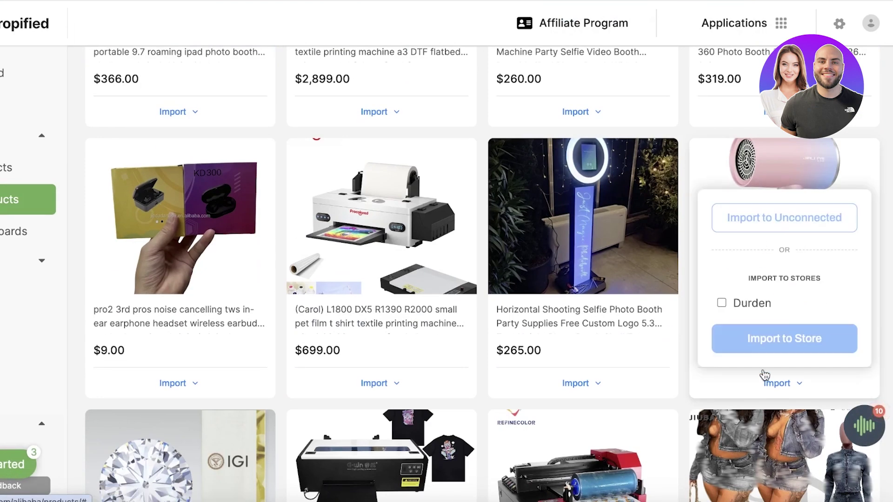
left_click(736, 304)
left_click(774, 339)
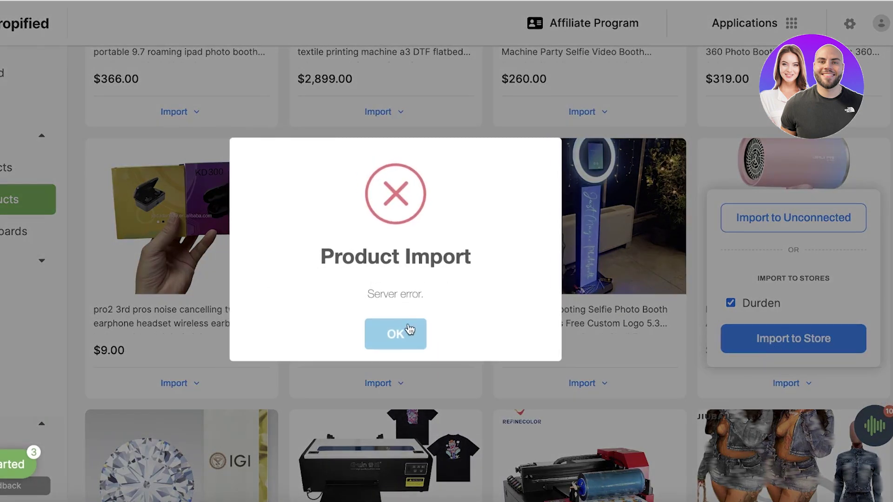
left_click(410, 329)
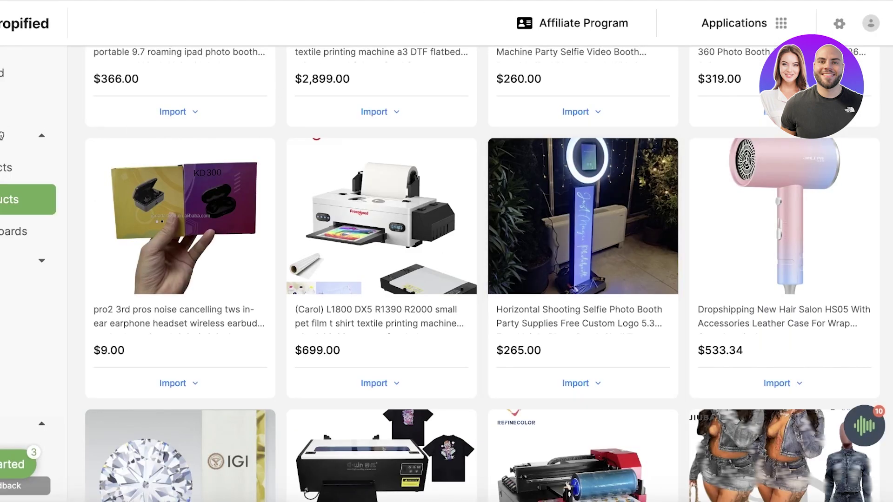
Step: Open the Durden store's product migration list and select the 2pcs Suit Women's Solid Stripe set and the Anon Tote
left_click(28, 168)
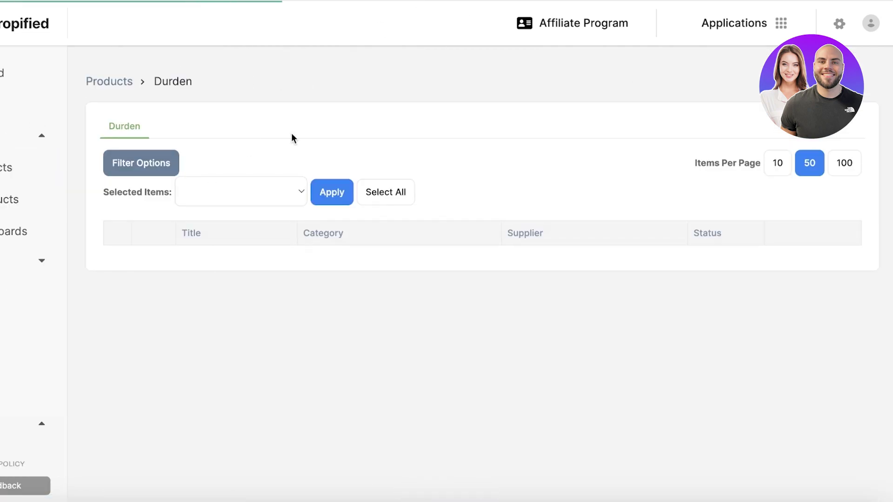
left_click(290, 191)
left_click(107, 124)
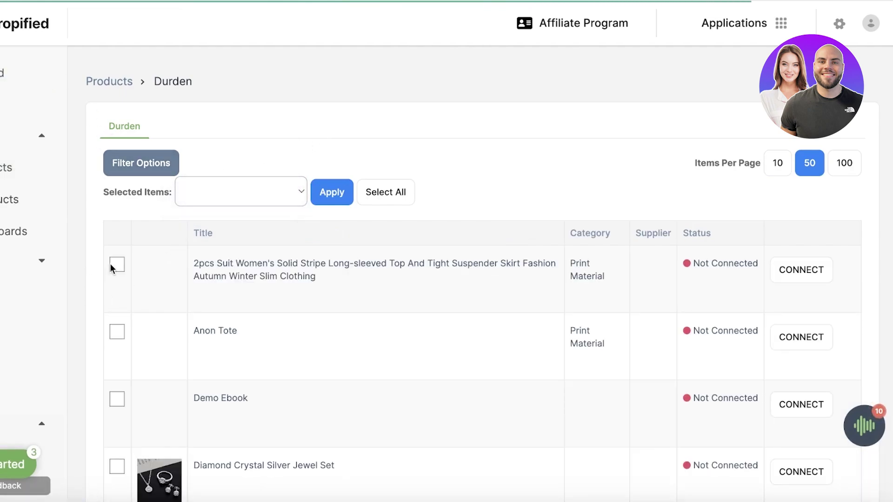
left_click(116, 330)
left_click(118, 260)
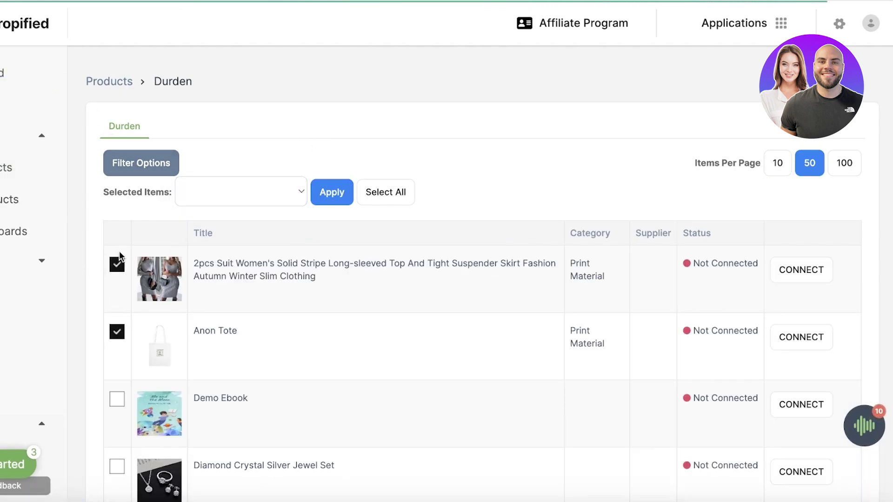
Step: Start connecting a supplier to a store product and open the AliExpress home page in a new tab to find a product link
left_click(334, 196)
left_click(330, 165)
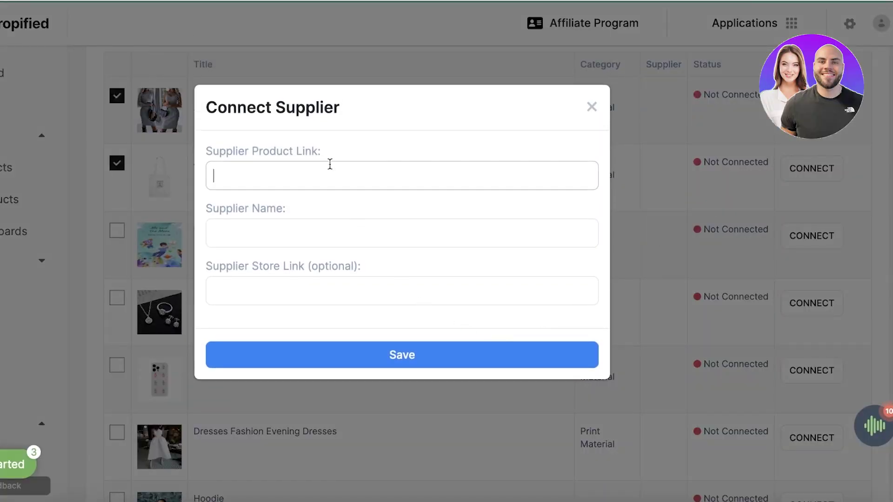
key("ctrl+t")
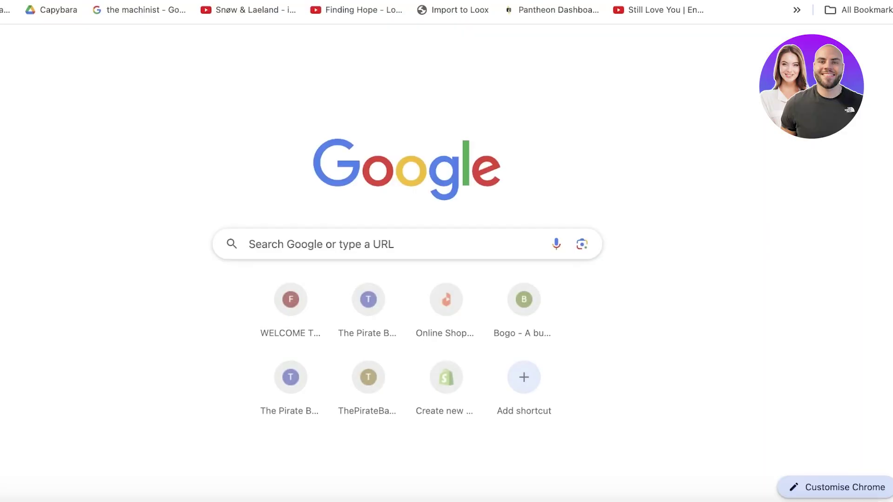
type("ali")
key("Return")
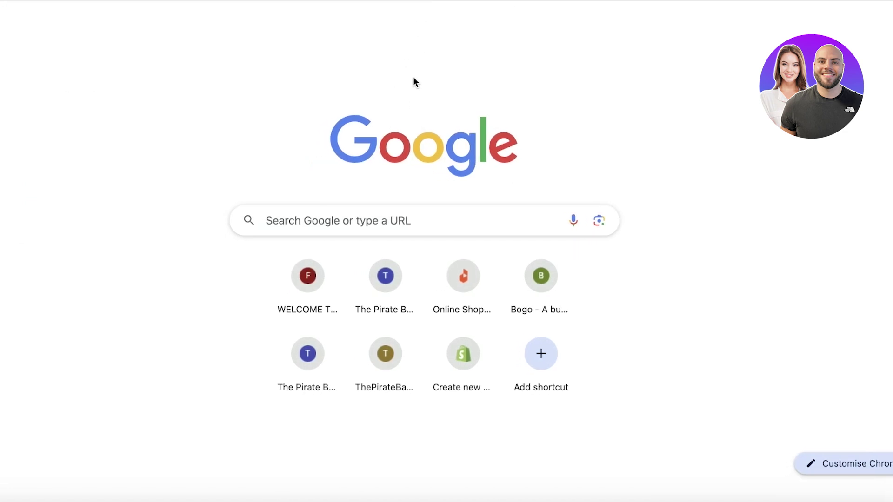
scroll(434, 314, "down", 7)
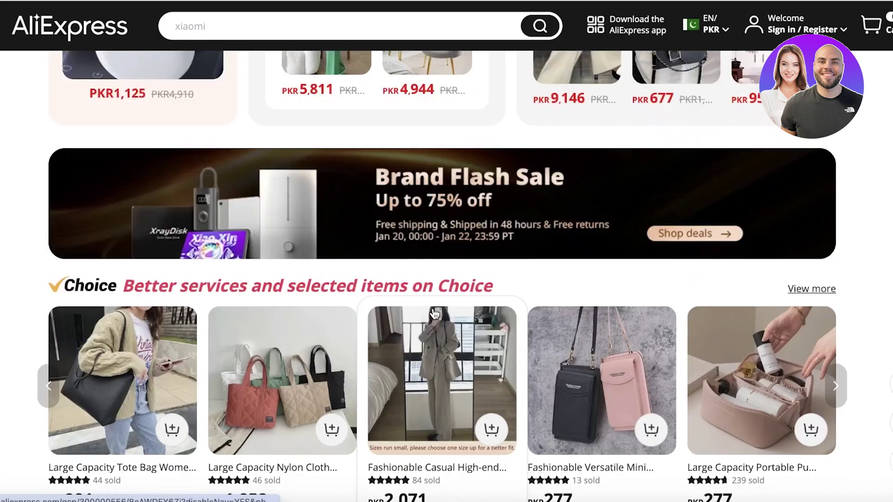
scroll(434, 314, "up", 5)
Step: Enter the link of an AliExpress bestseller page as the Supplier Product Link, set the Supplier Name to asc, and save the supplier connection
left_click(376, 88)
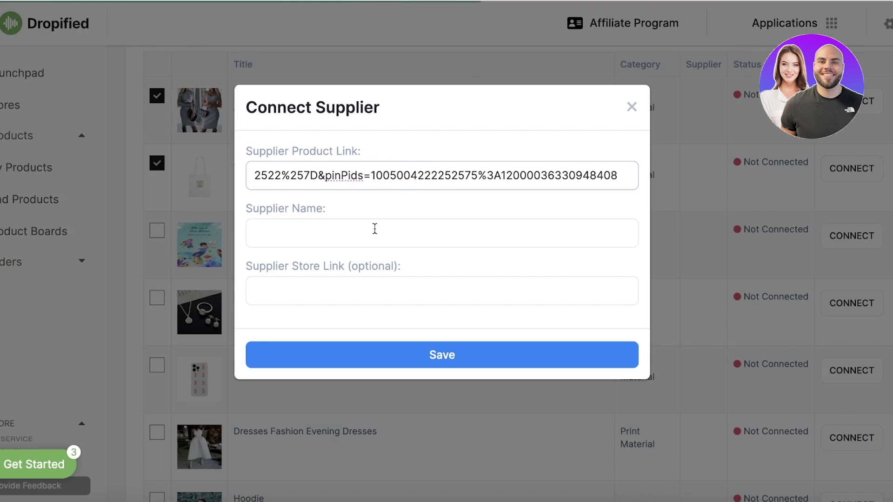
left_click(375, 229)
type("asc")
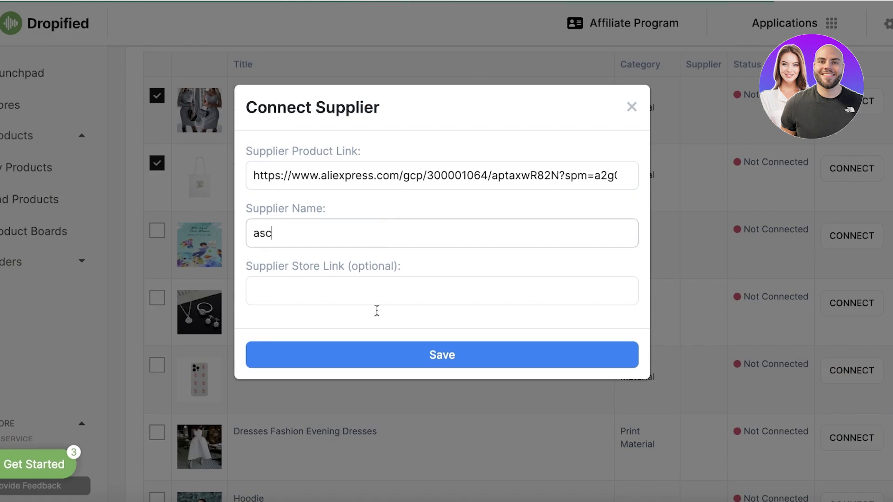
left_click(409, 354)
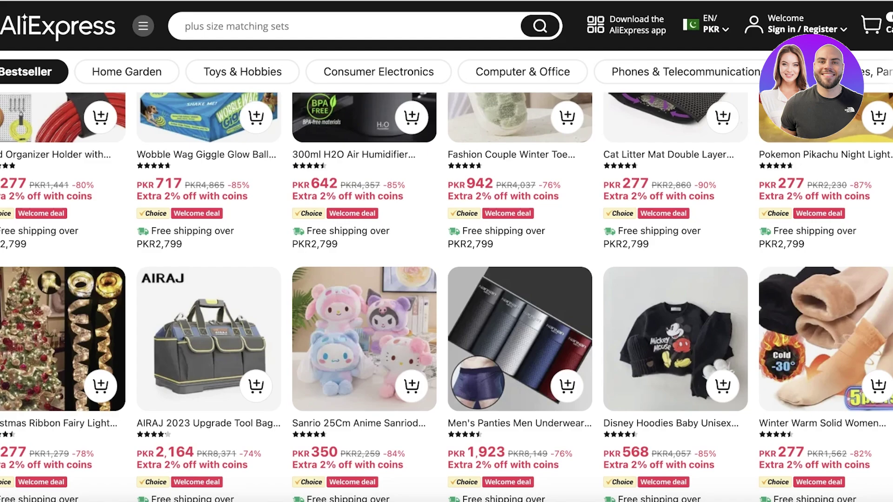
Step: Open the Simple Feather LED lamp's AliExpress listing and review its description, specifications and customer reviews
scroll(447, 298, "up", 5)
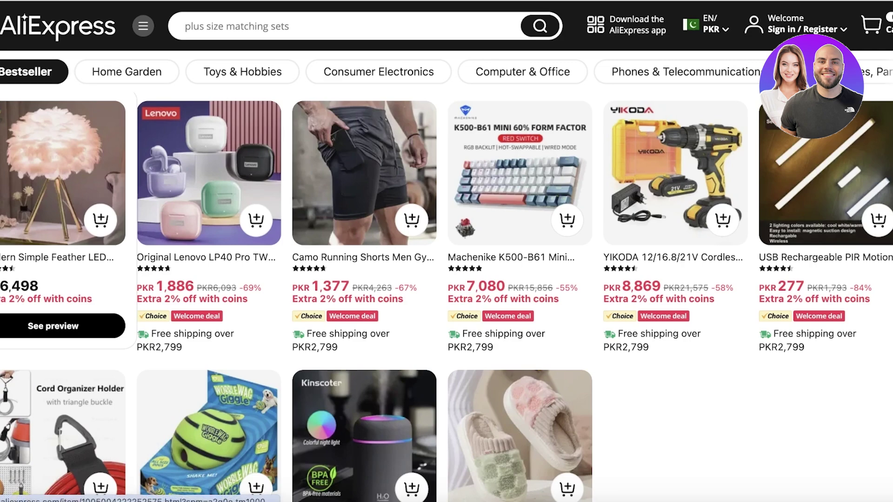
left_click(60, 172)
scroll(72, 124, "down", 2)
scroll(72, 124, "up", 1)
scroll(430, 190, "down", 10)
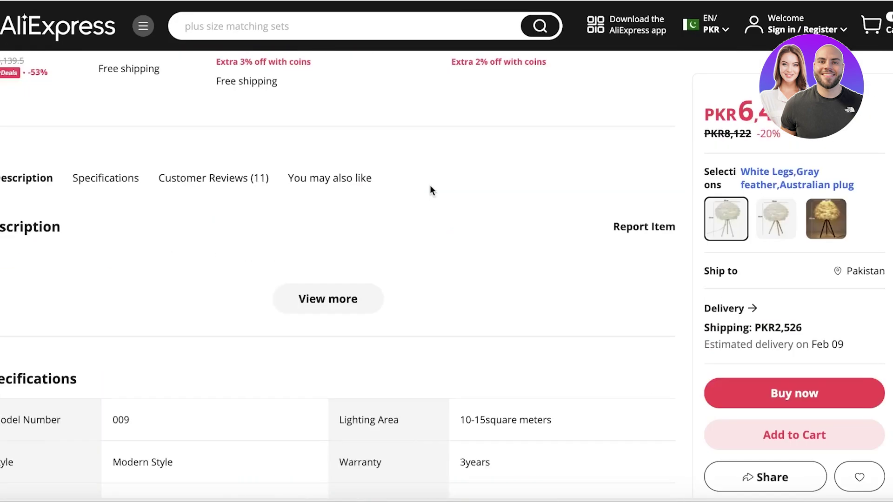
scroll(406, 202, "down", 5)
scroll(326, 201, "down", 10)
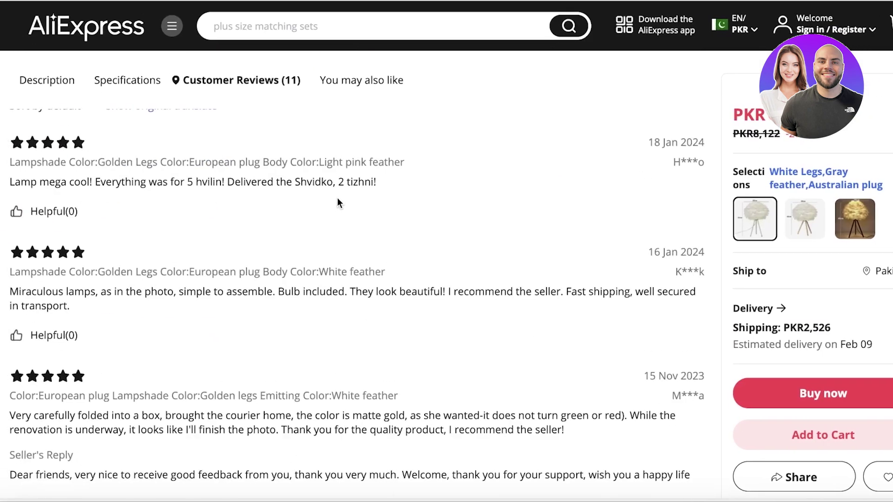
scroll(245, 241, "up", 6)
scroll(129, 333, "down", 1)
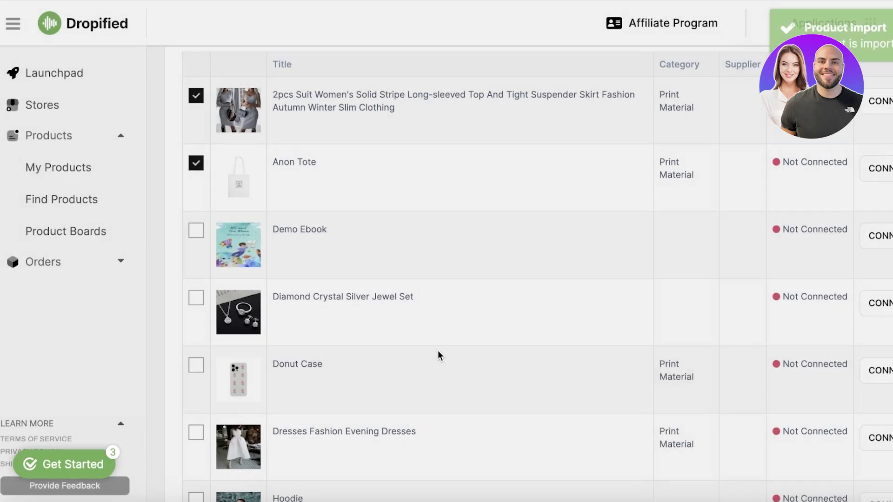
Step: Return to Dropified, open the My Products page, dismiss the first-product mission popup and check the saved and connected products
left_click(58, 167)
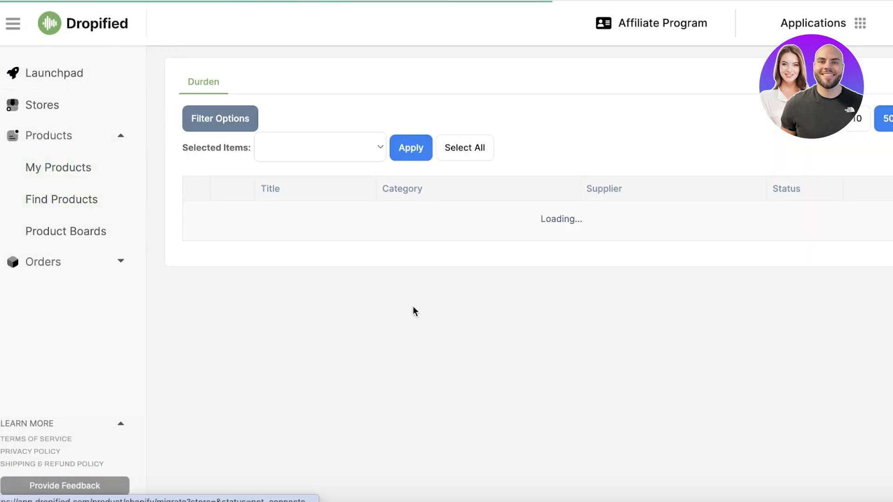
left_click(69, 181)
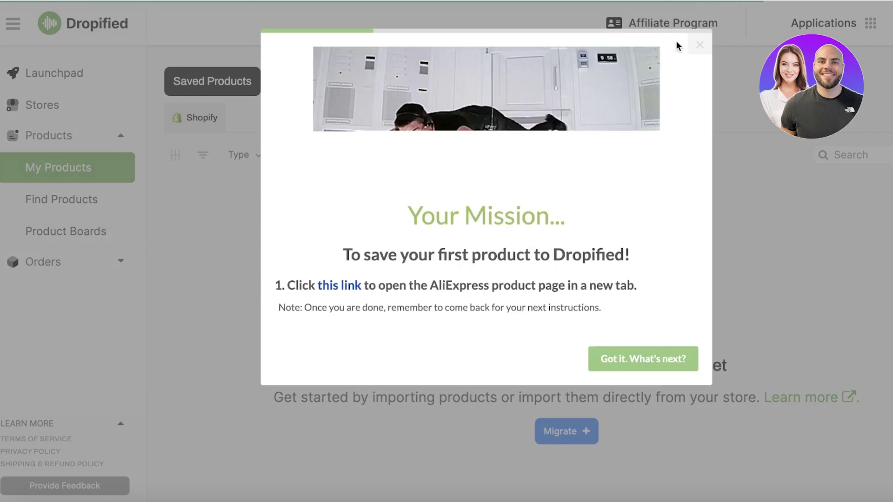
left_click(698, 44)
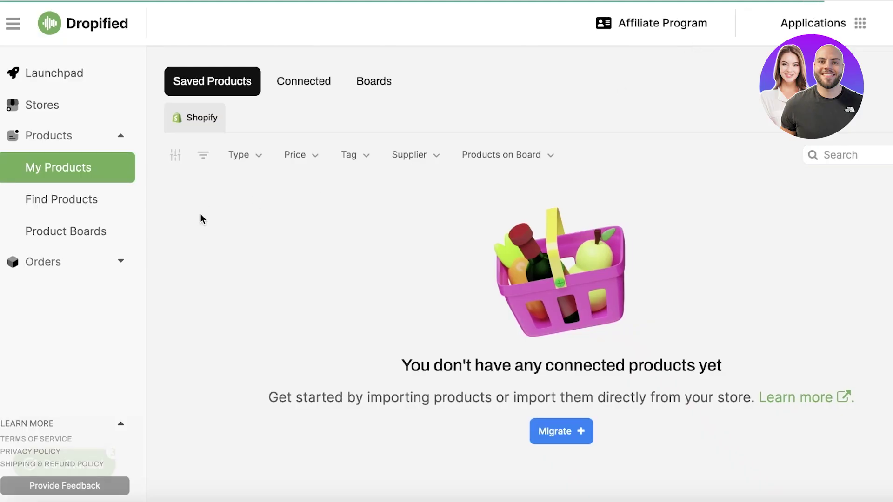
scroll(203, 84, "down", 1)
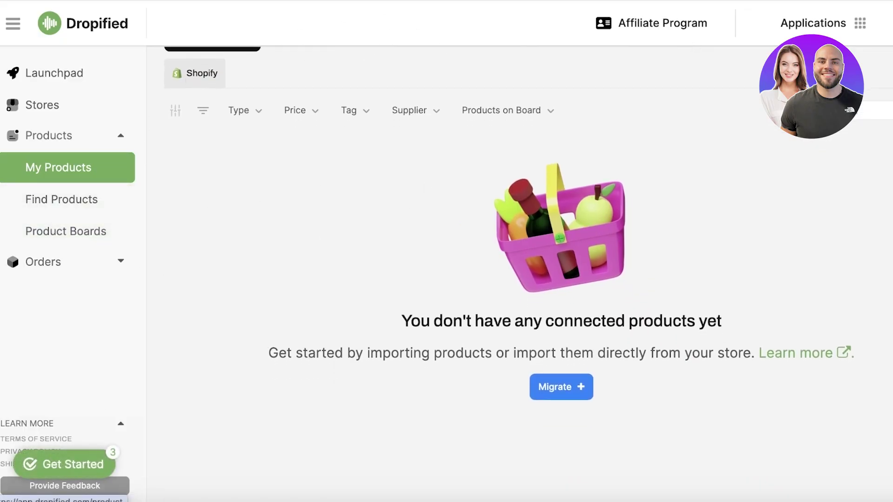
Step: Open the Place Orders page and dismiss the faster AliExpress ordering announcement
left_click(58, 263)
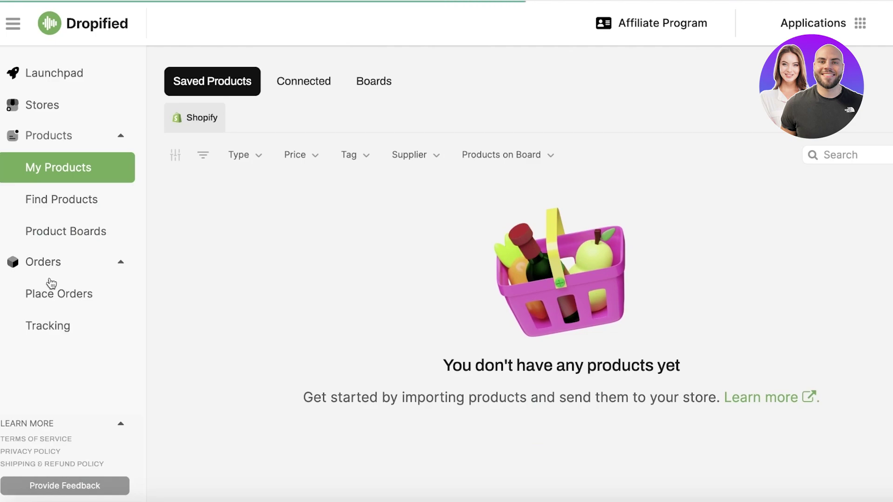
left_click(50, 297)
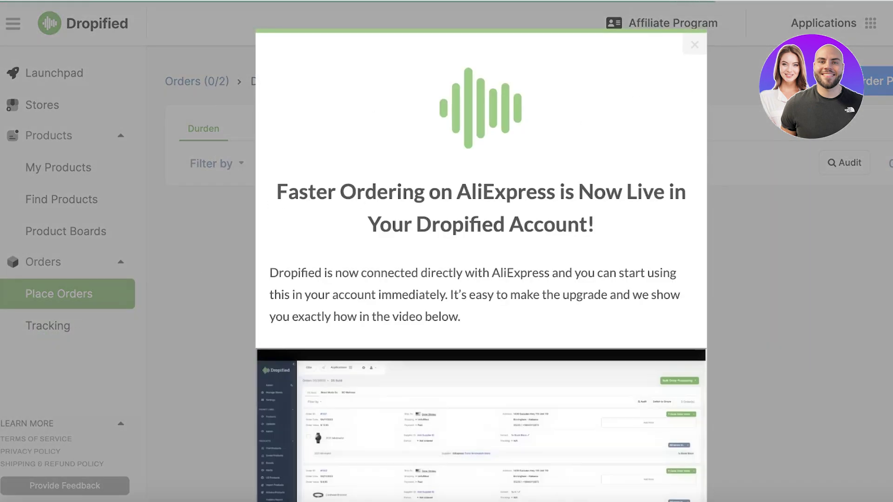
left_click(689, 44)
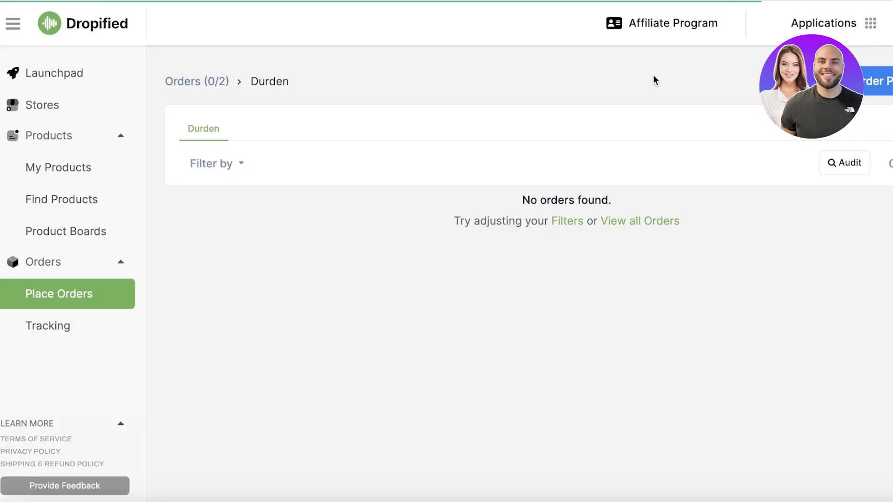